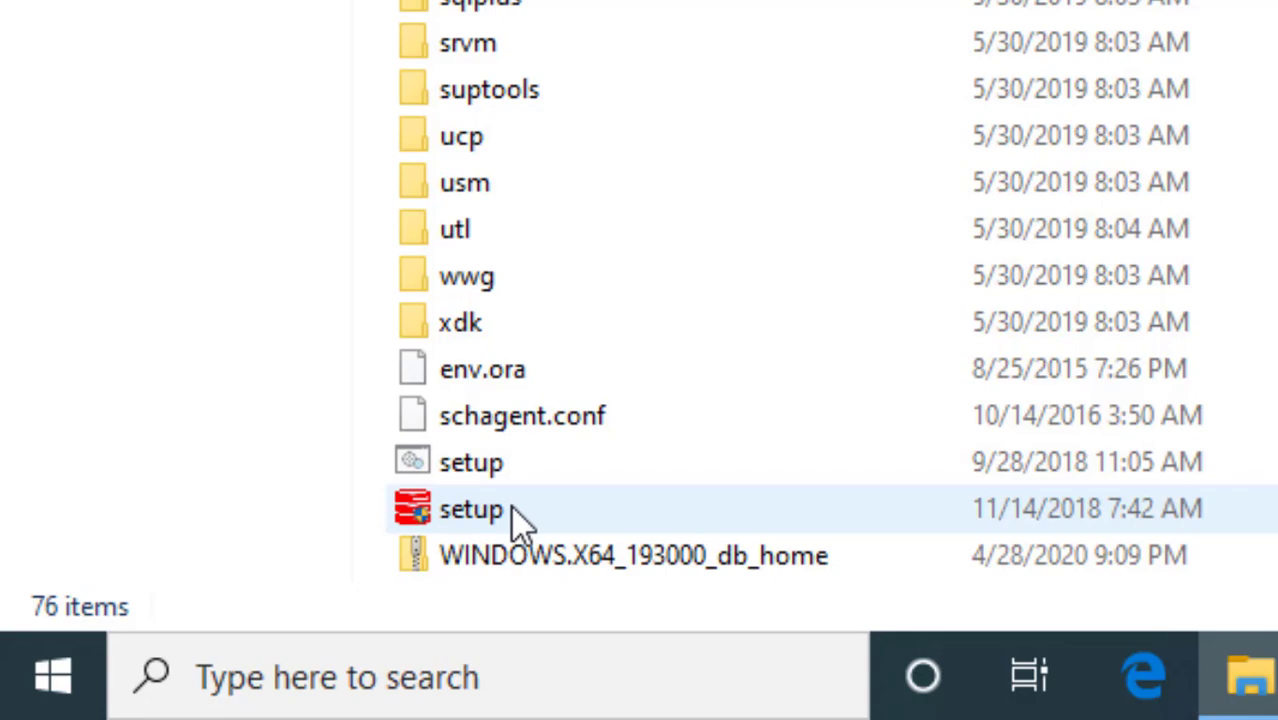
# Run setup from E:\database to start the Oracle Database 19c installer, minimizing its console window
pyautogui.click(512, 508)
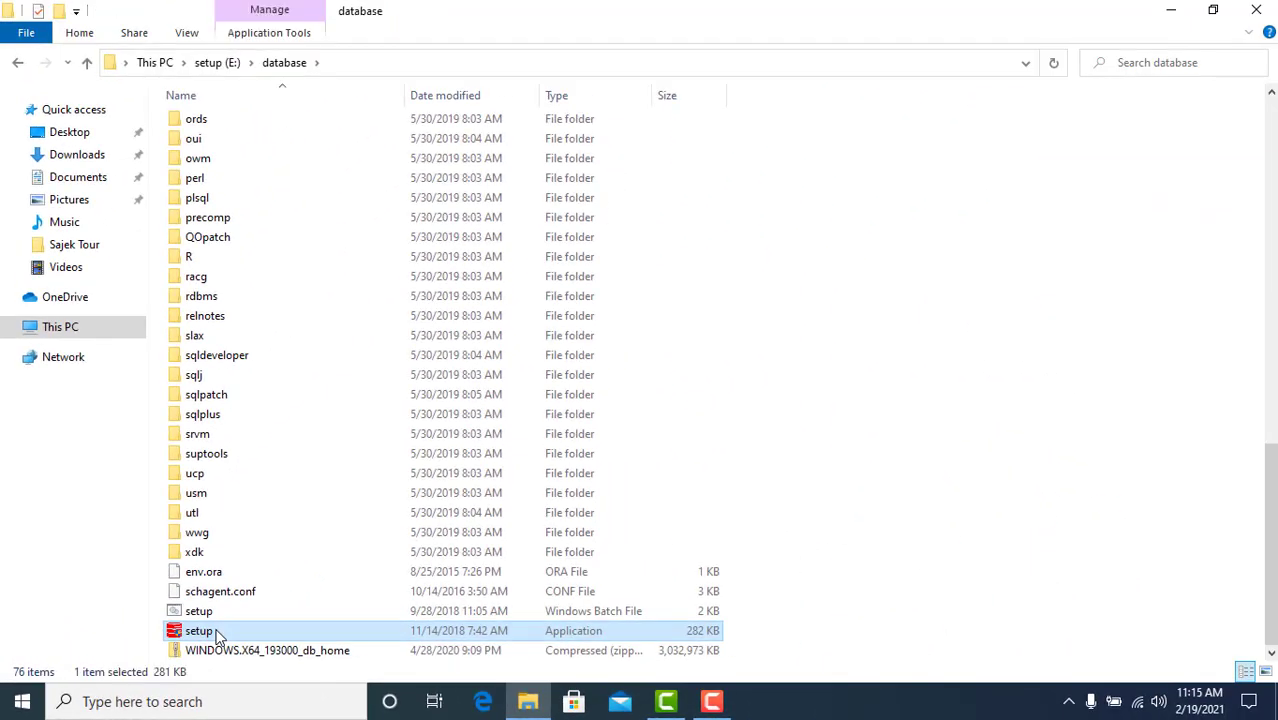
pyautogui.doubleClick(200, 631)
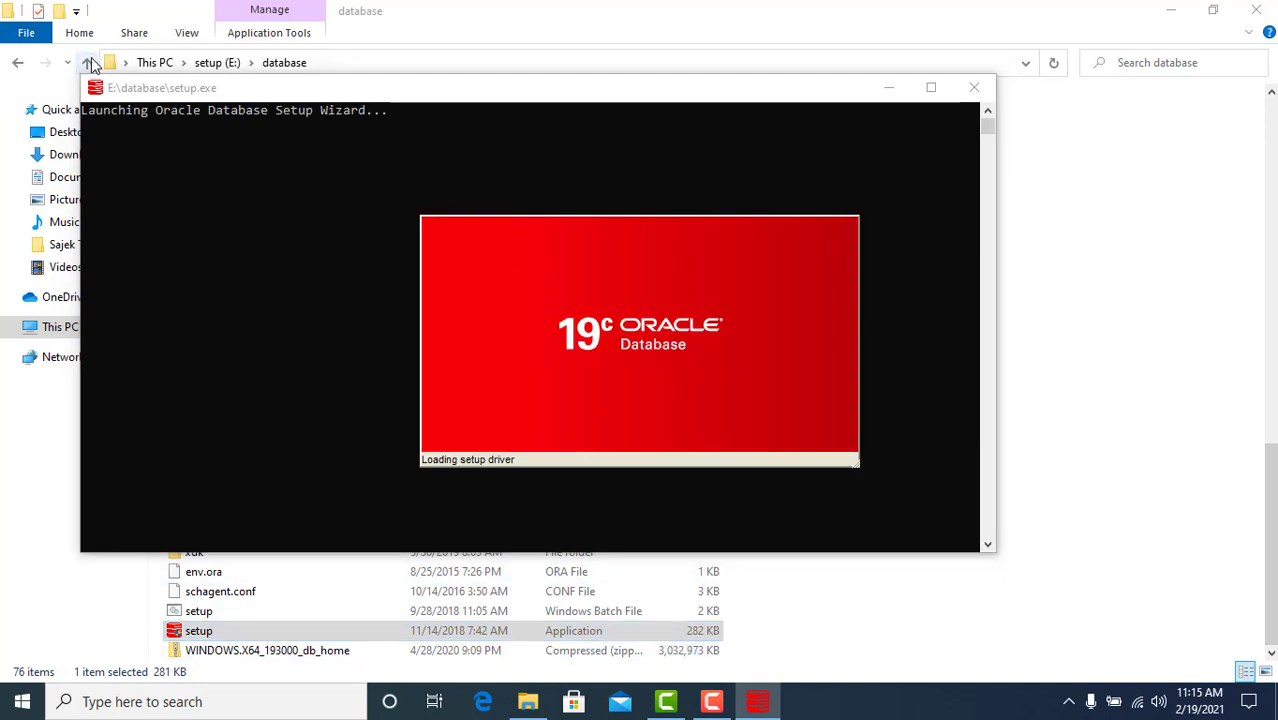
pyautogui.click(888, 87)
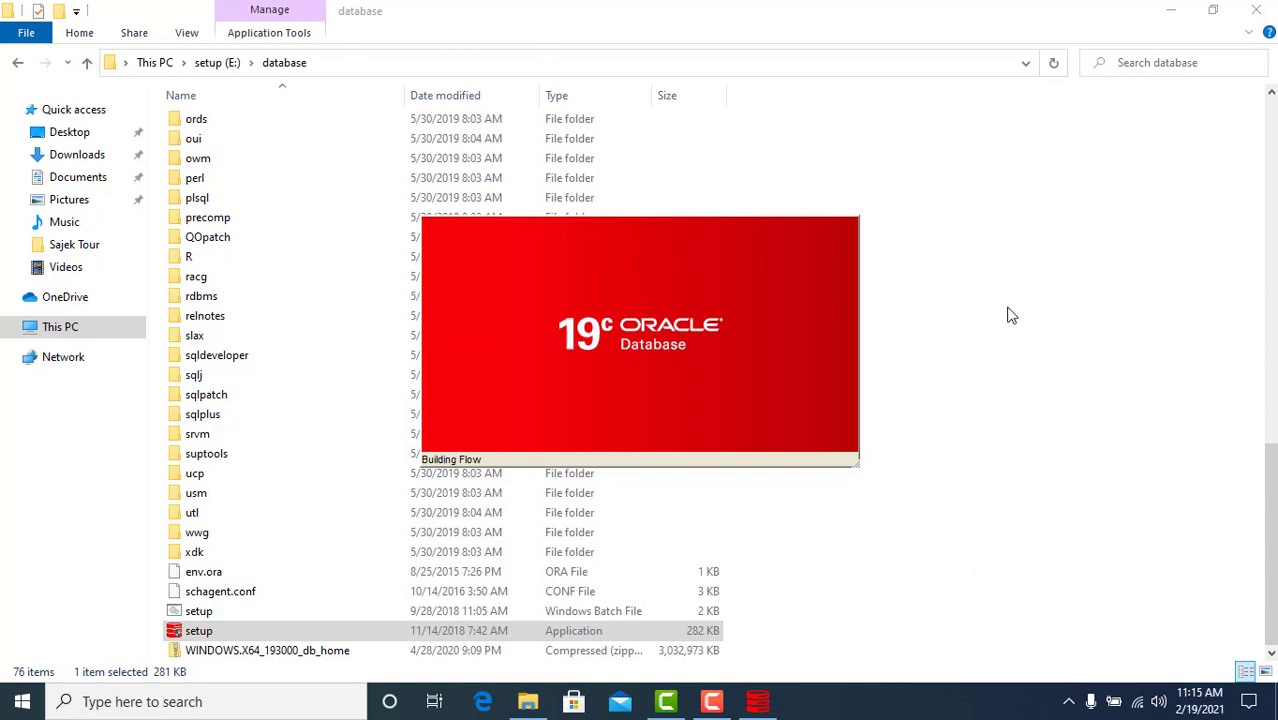
# Create a new folder named Oracle_setup in E:\database
pyautogui.rightClick(1006, 308)
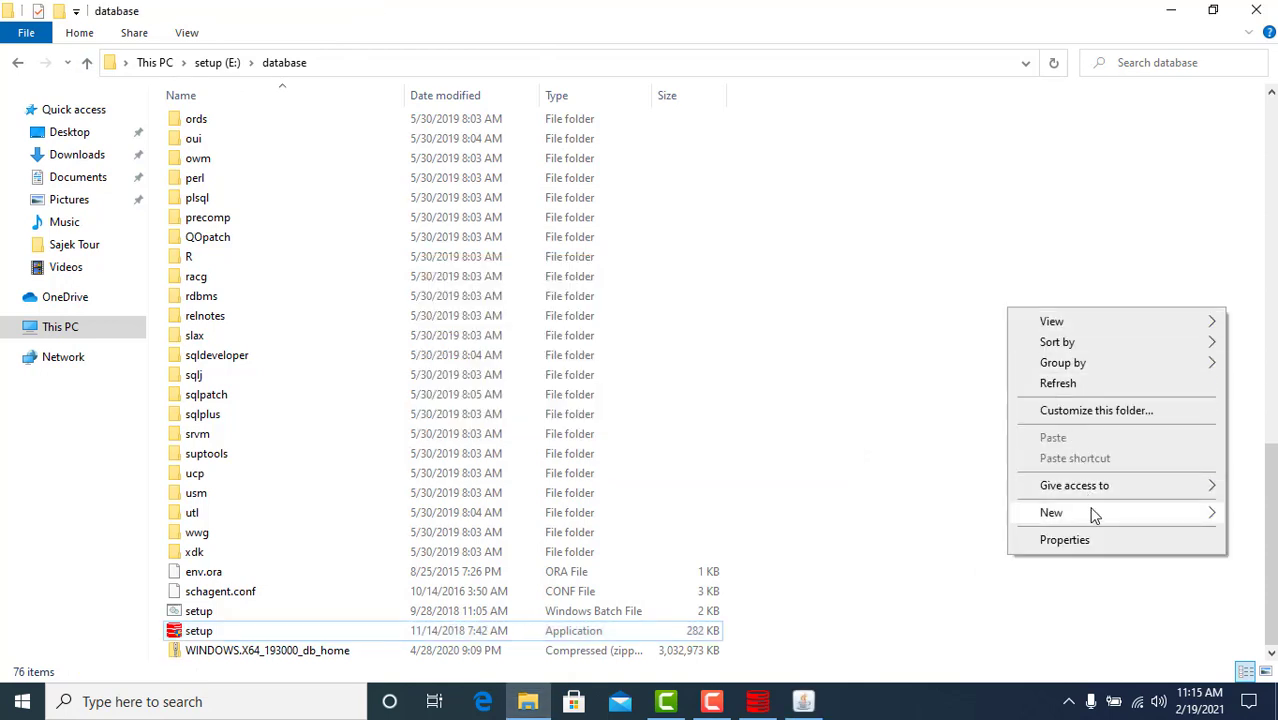
pyautogui.moveTo(1094, 514)
pyautogui.click(907, 514)
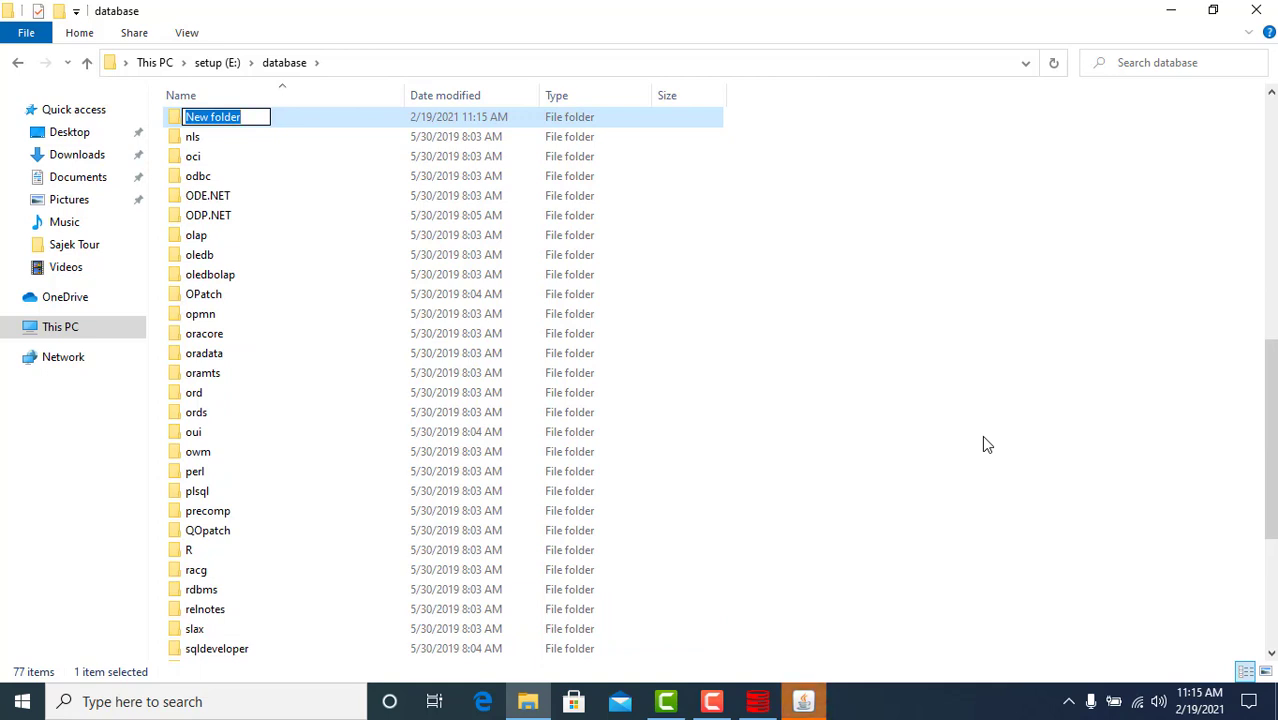
pyautogui.write('Orac')
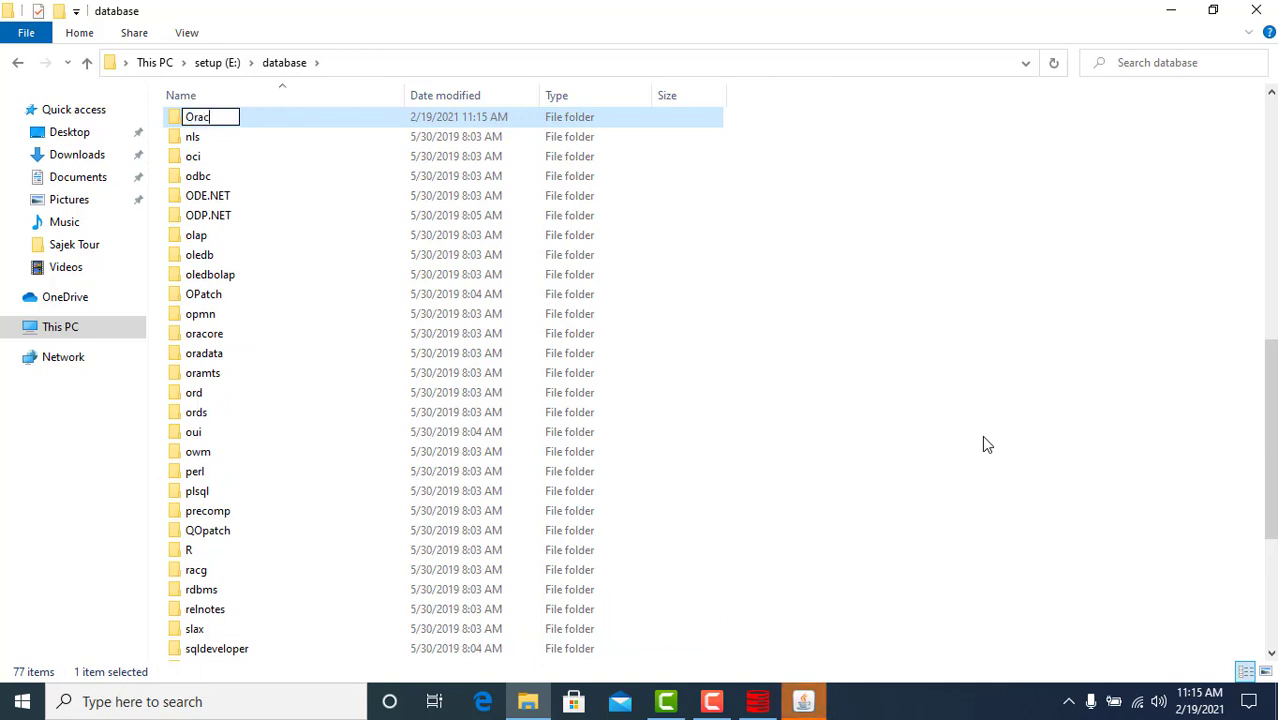
pyautogui.write('le_setup')
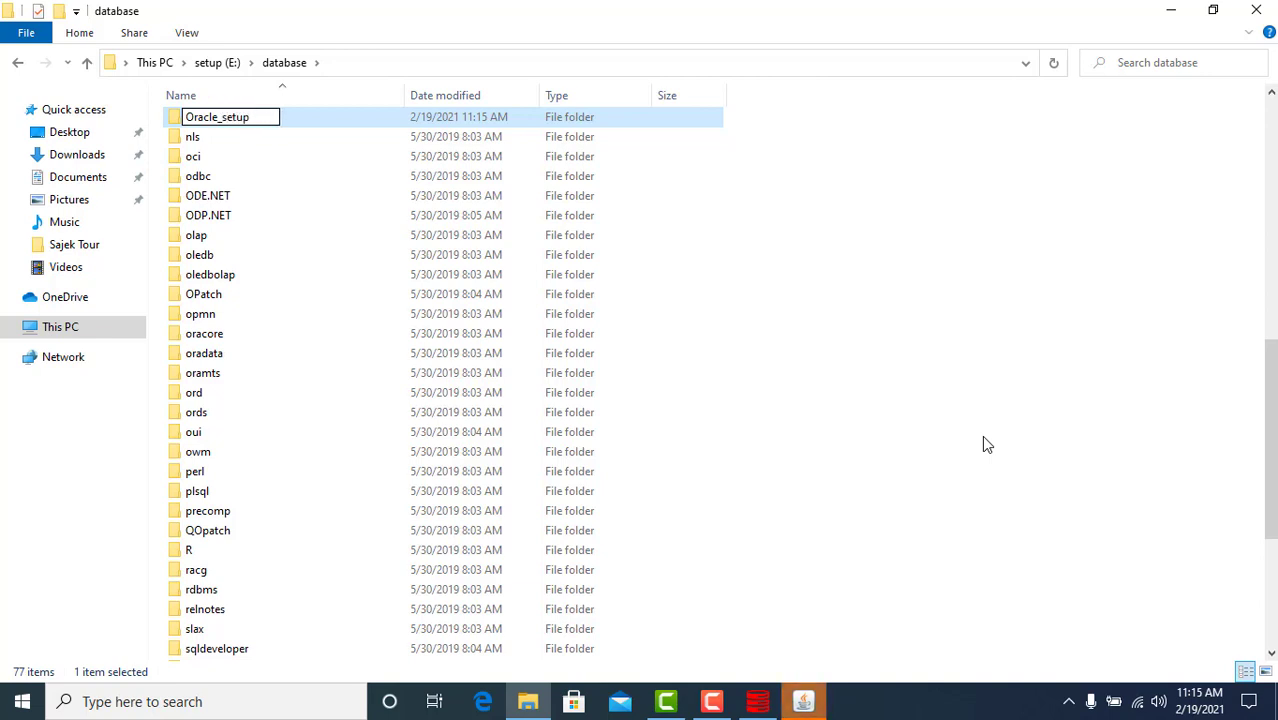
pyautogui.press('Return')
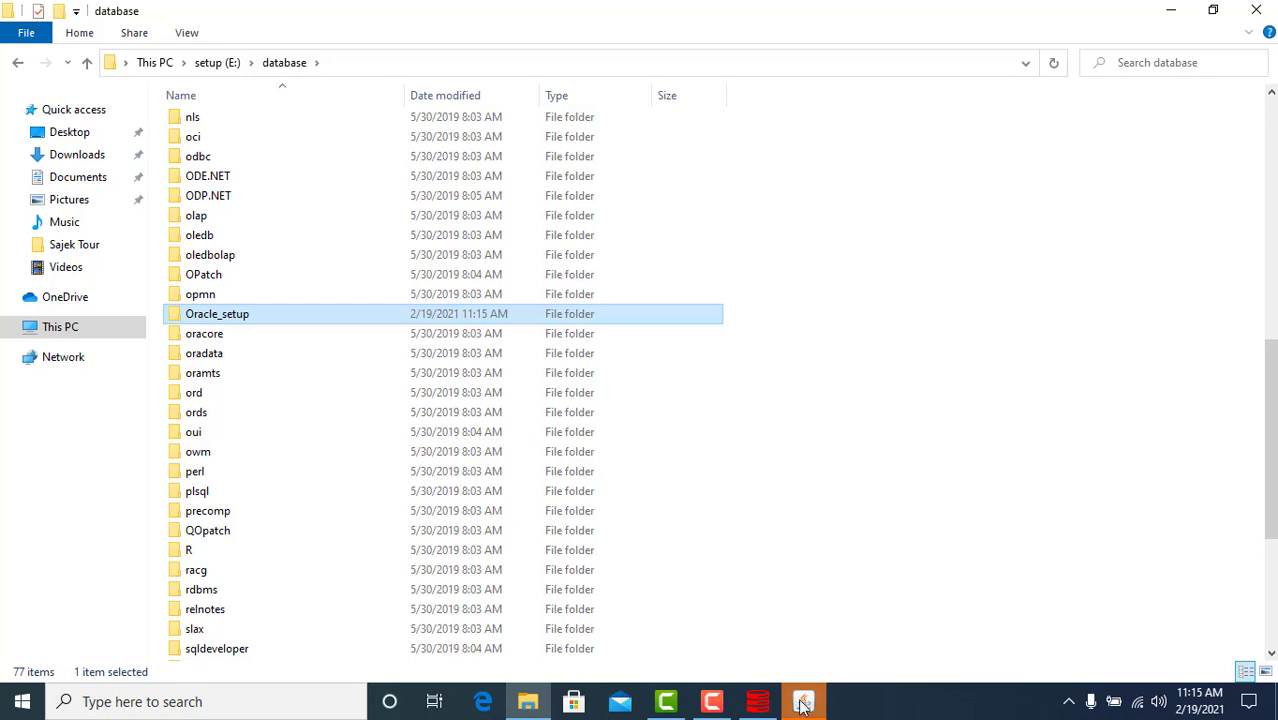
pyautogui.click(803, 704)
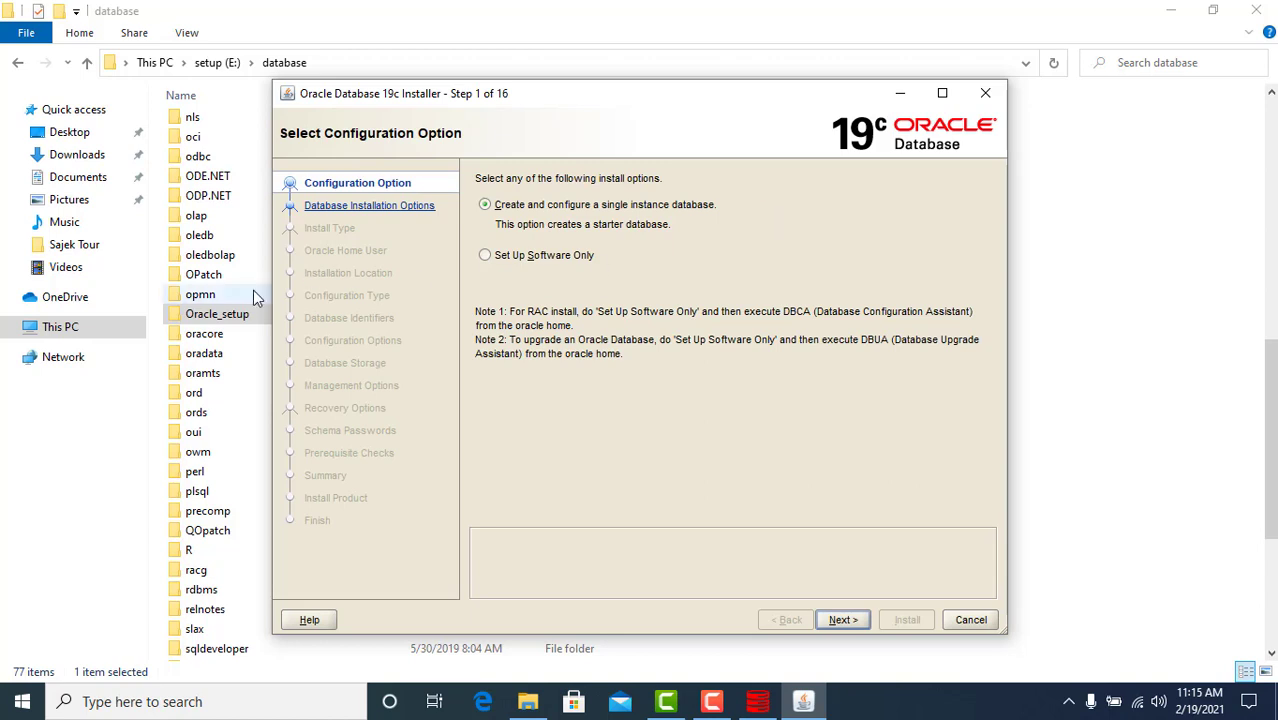
# Inside Oracle_setup, create a subfolder named database and bring the installer forward
pyautogui.doubleClick(222, 318)
pyautogui.rightClick(278, 267)
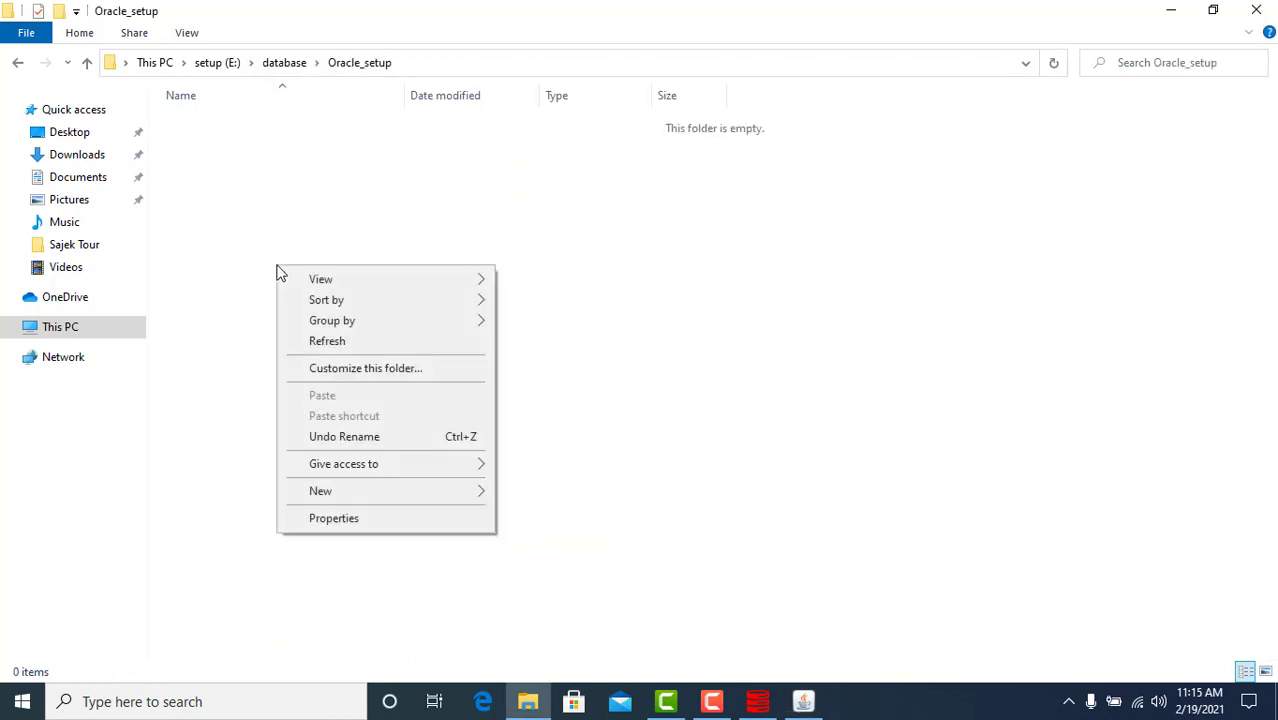
pyautogui.moveTo(410, 500)
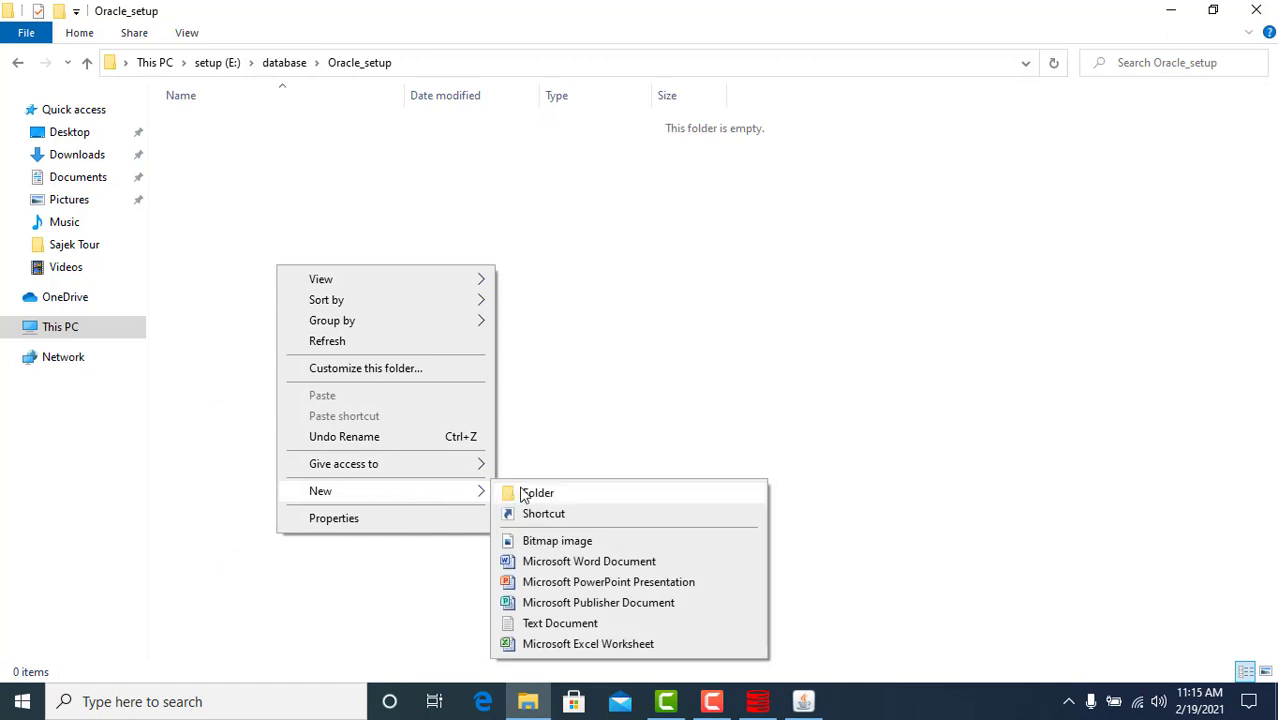
pyautogui.click(535, 492)
pyautogui.write('data')
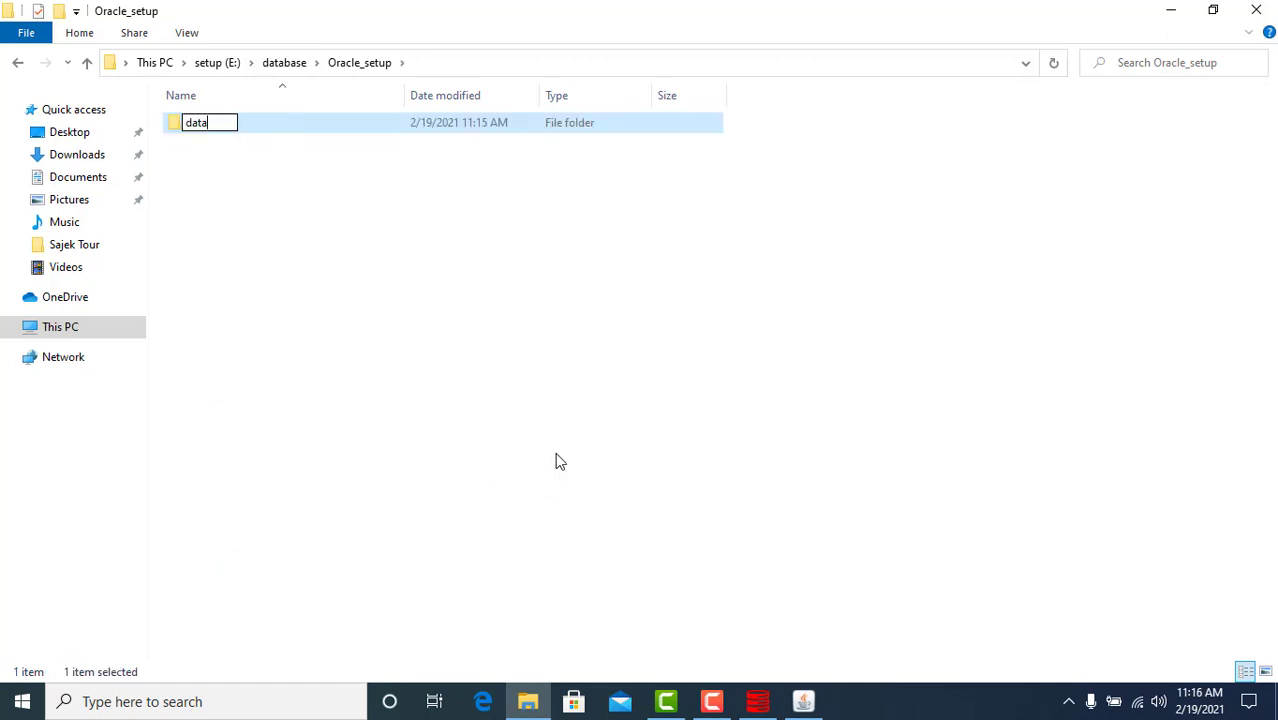
pyautogui.write('base')
pyautogui.press('Return')
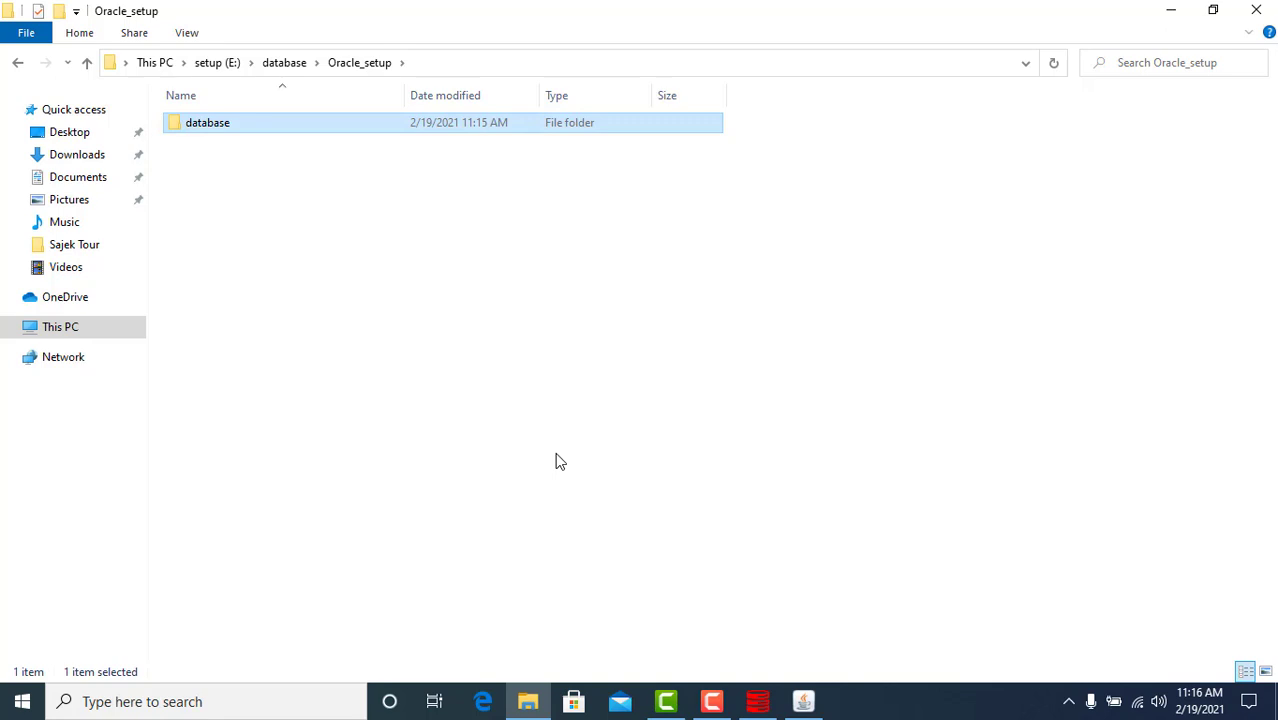
pyautogui.click(805, 702)
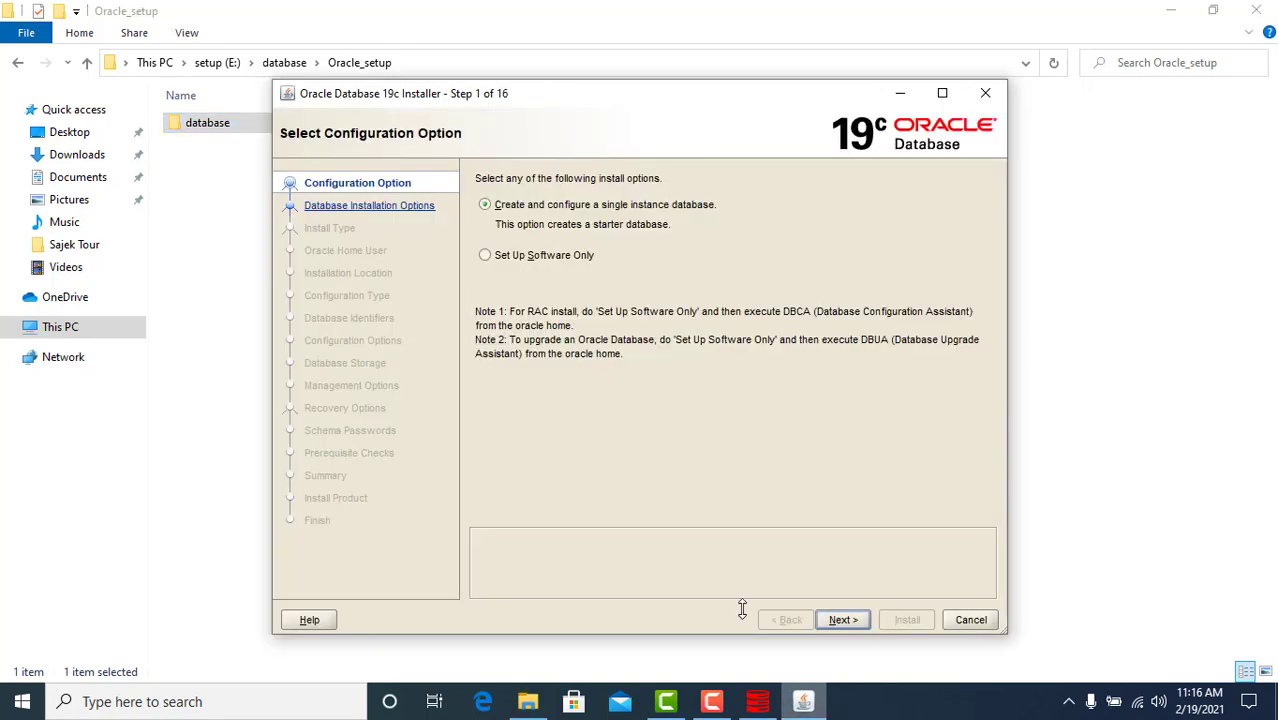
# Choose single-instance database, Desktop class and Windows Built-in Account, accepting the INS-35810 warning
pyautogui.click(840, 620)
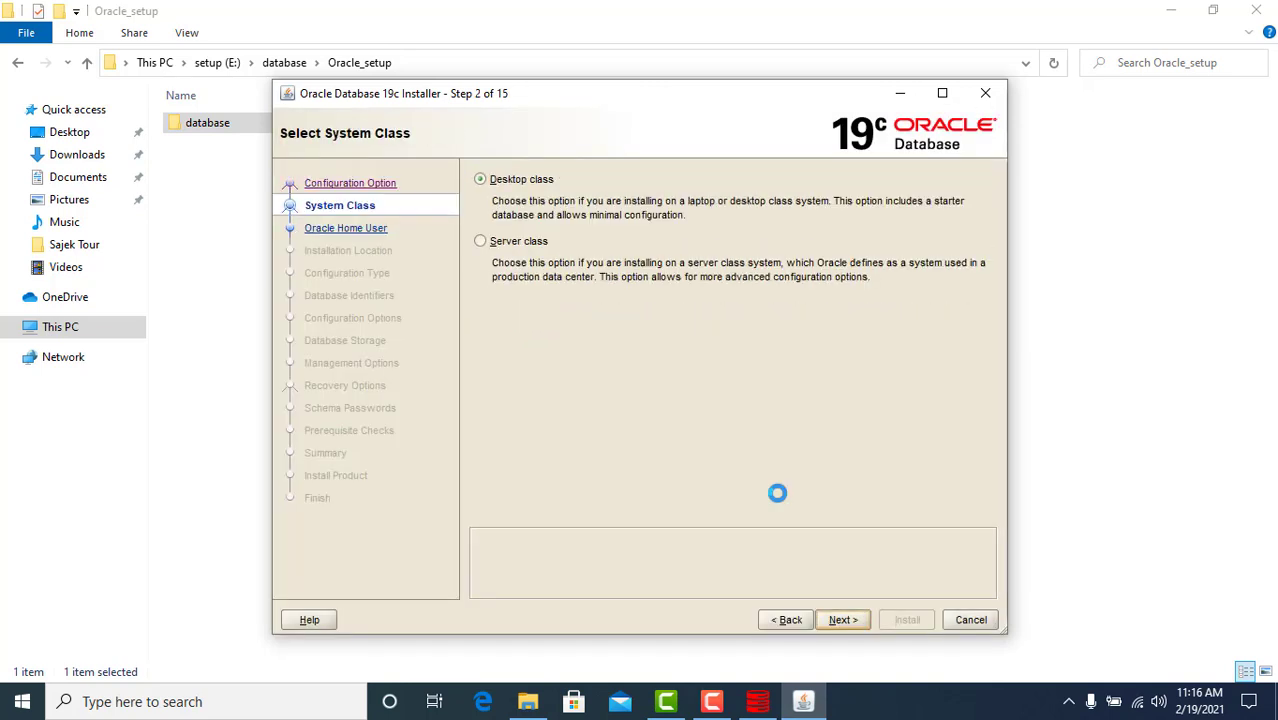
pyautogui.click(540, 188)
pyautogui.click(852, 623)
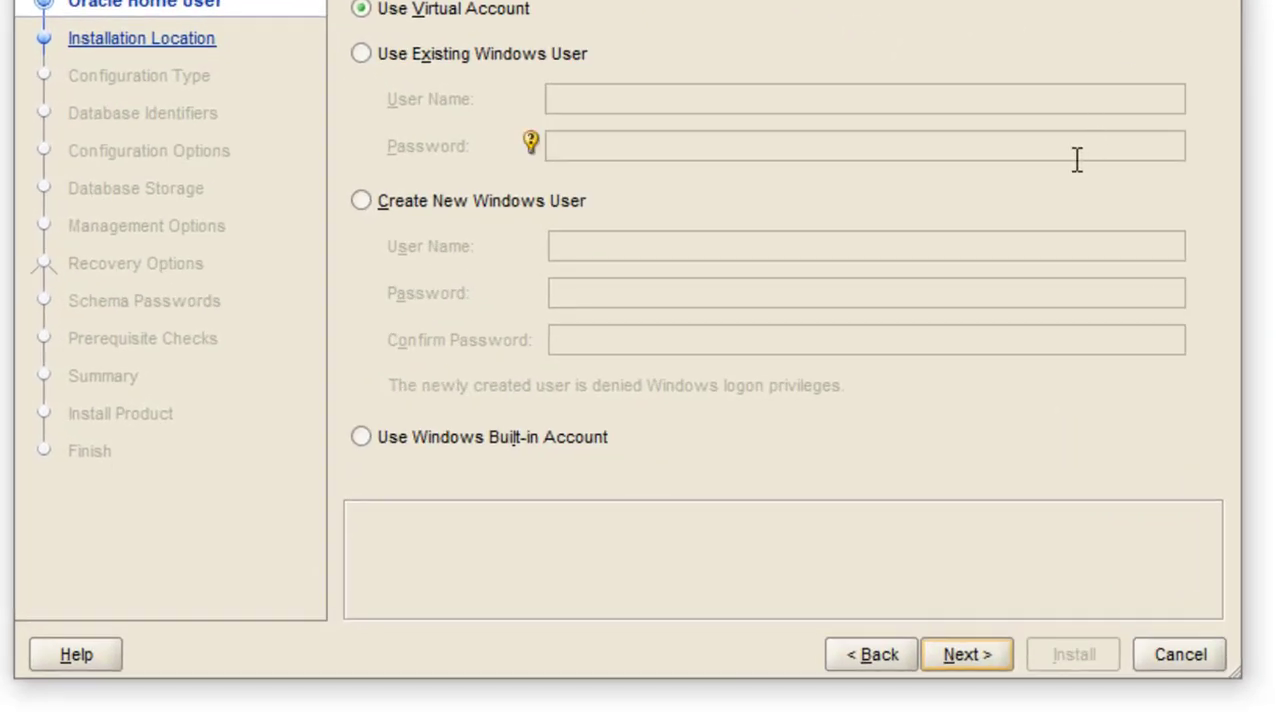
pyautogui.click(379, 437)
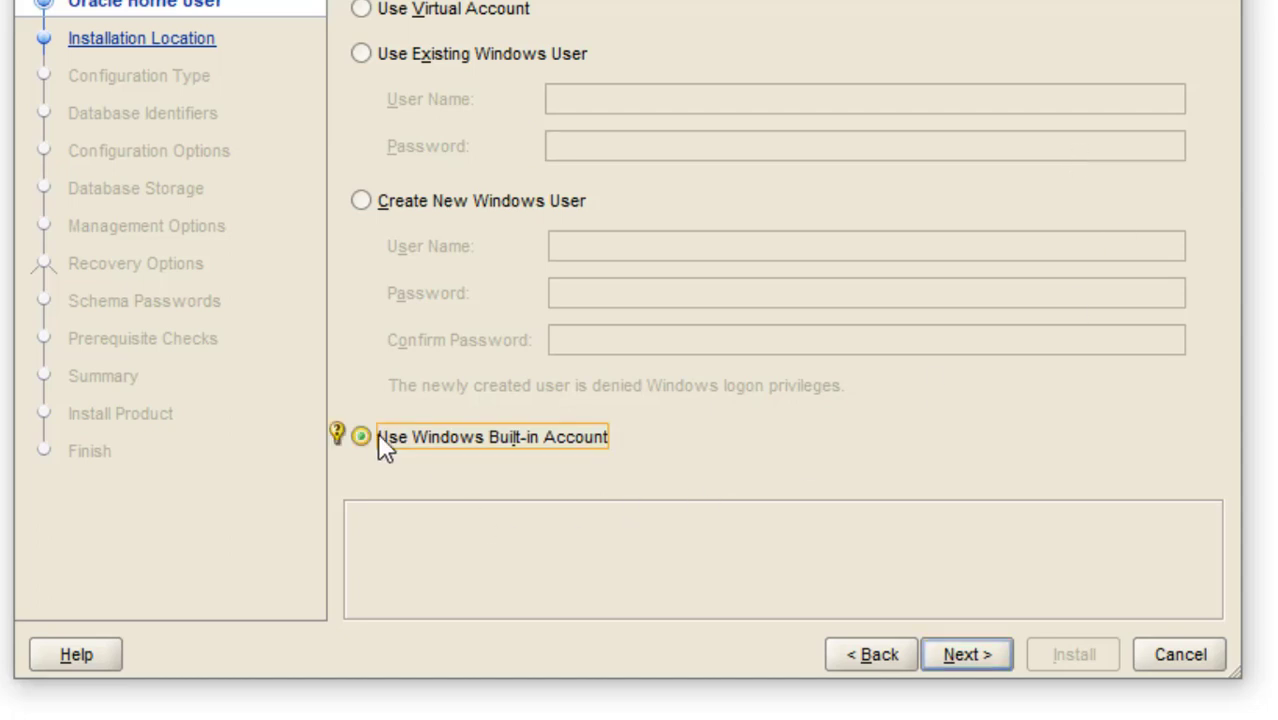
pyautogui.click(978, 661)
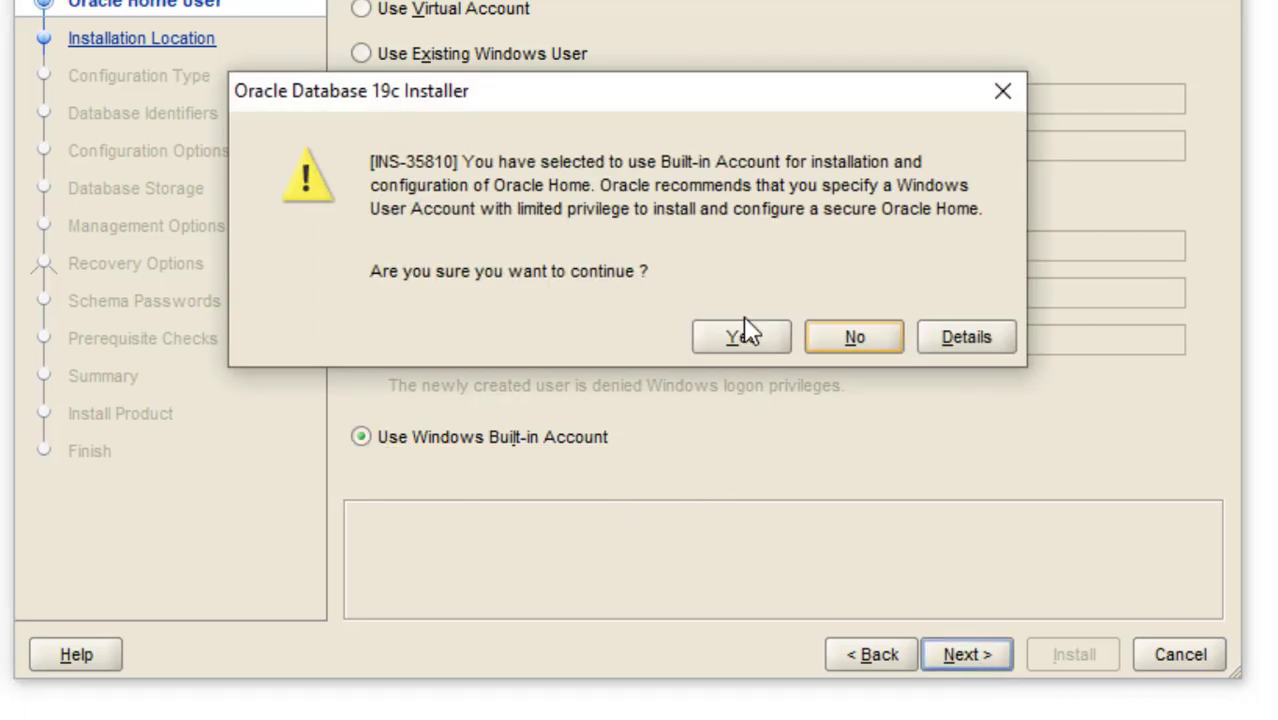
pyautogui.click(748, 334)
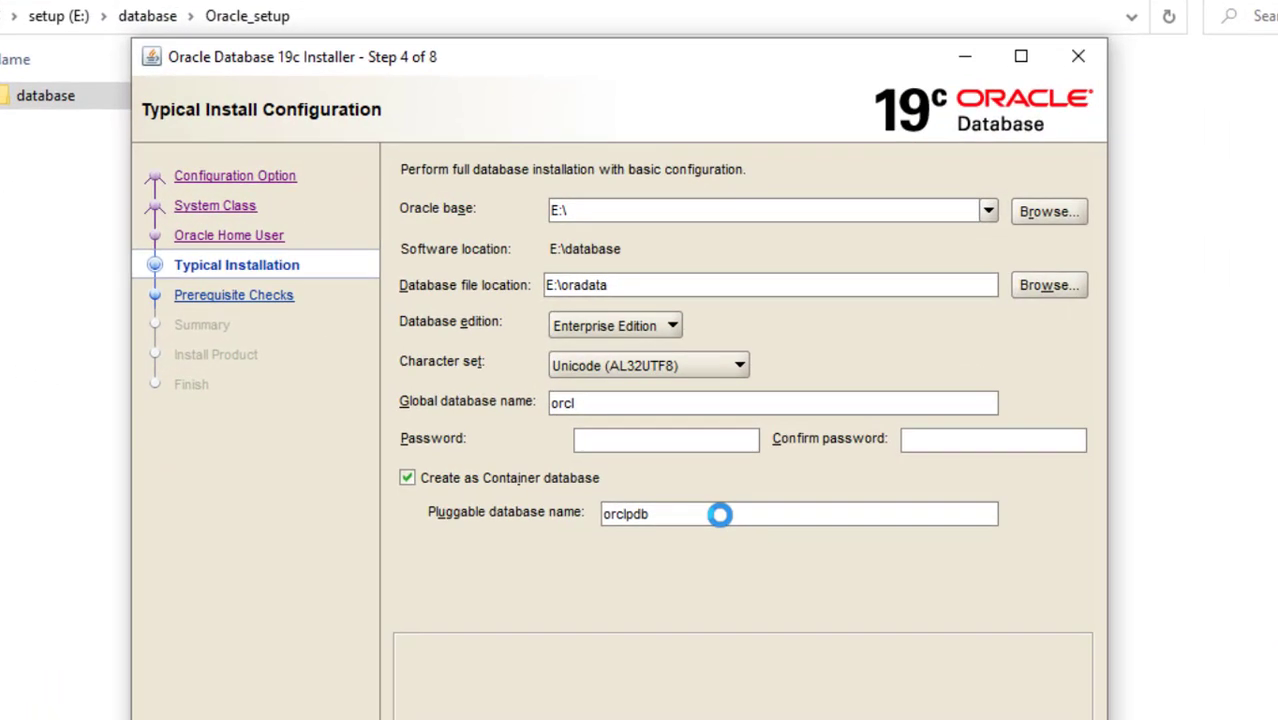
# Browse for a different Oracle base location and navigate to E:\database
pyautogui.click(988, 212)
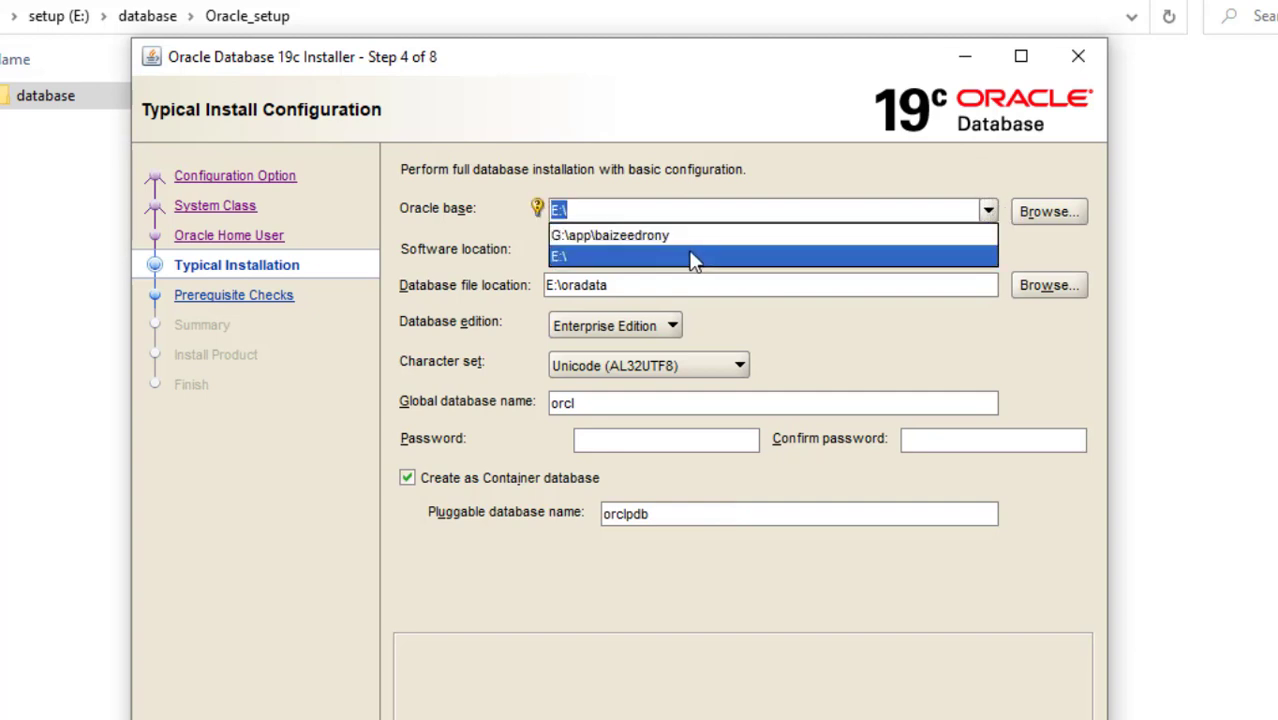
pyautogui.click(1039, 212)
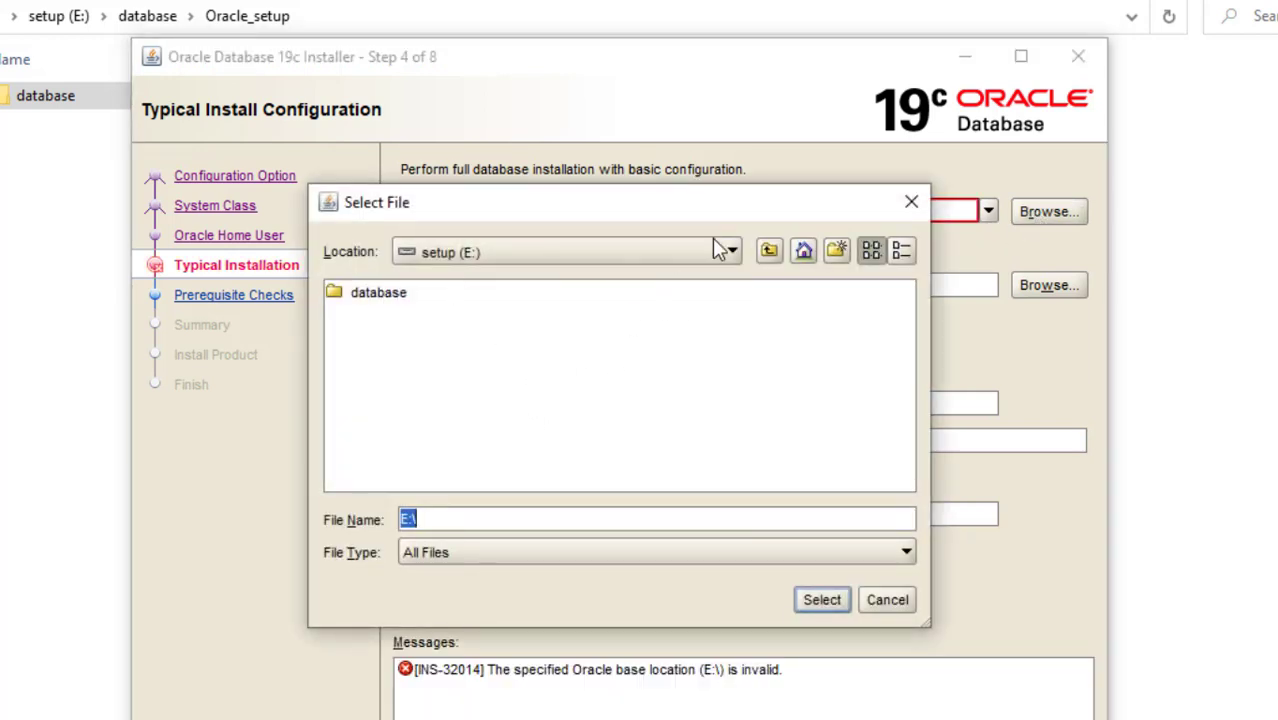
pyautogui.click(767, 255)
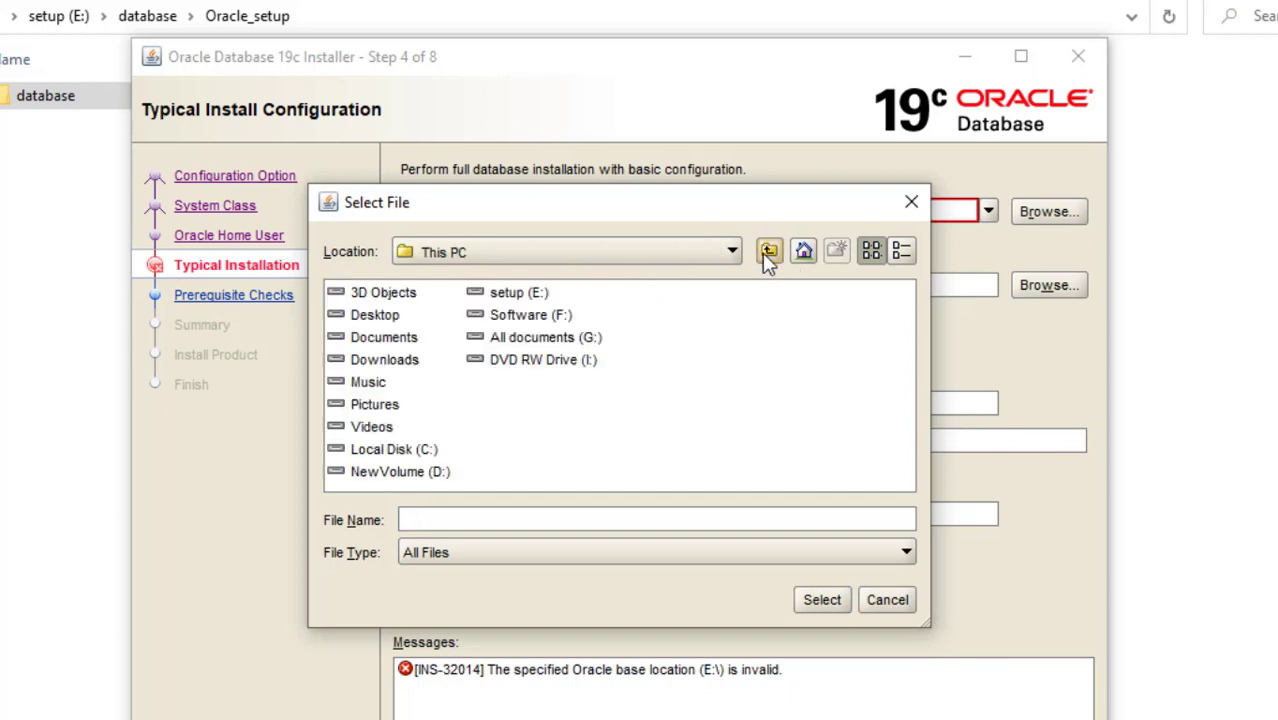
pyautogui.doubleClick(523, 292)
pyautogui.doubleClick(400, 294)
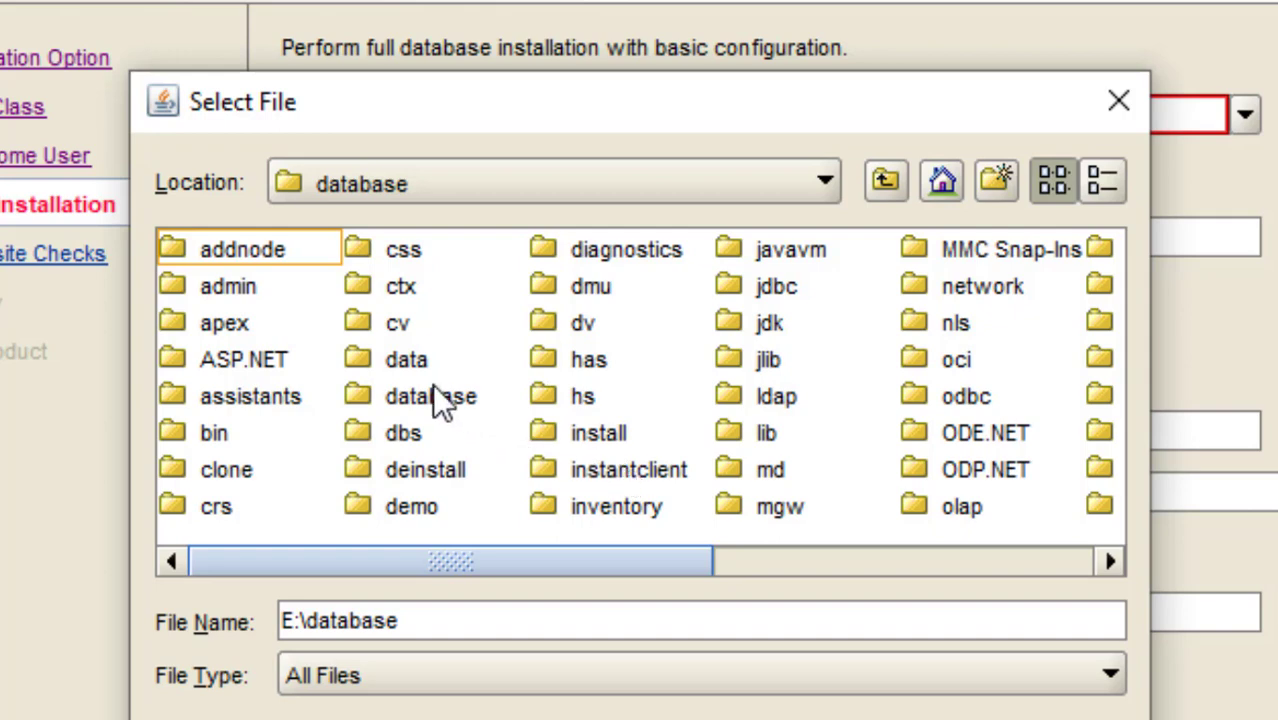
# Select E:\database\Oracle_setup\database as the Oracle base folder
pyautogui.click(430, 436)
pyautogui.press('o')
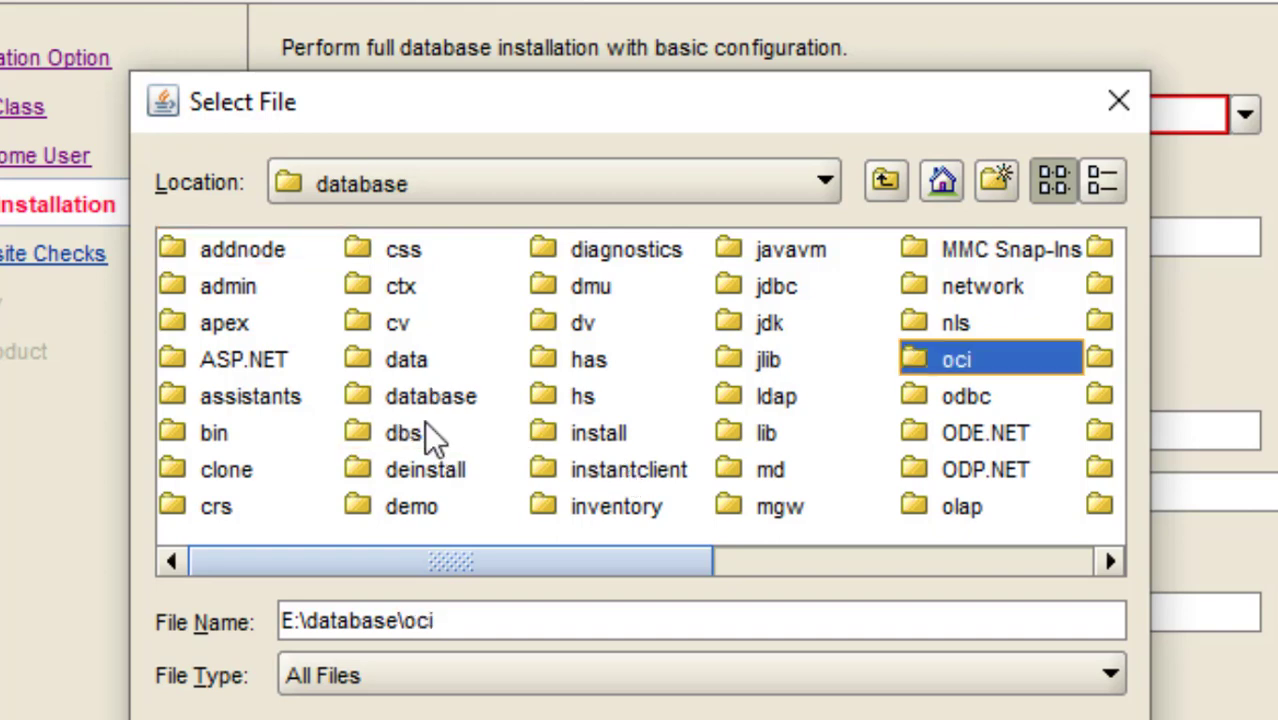
pyautogui.press('o')
pyautogui.press('o')
pyautogui.press('o')
pyautogui.press('o')
pyautogui.press('o')
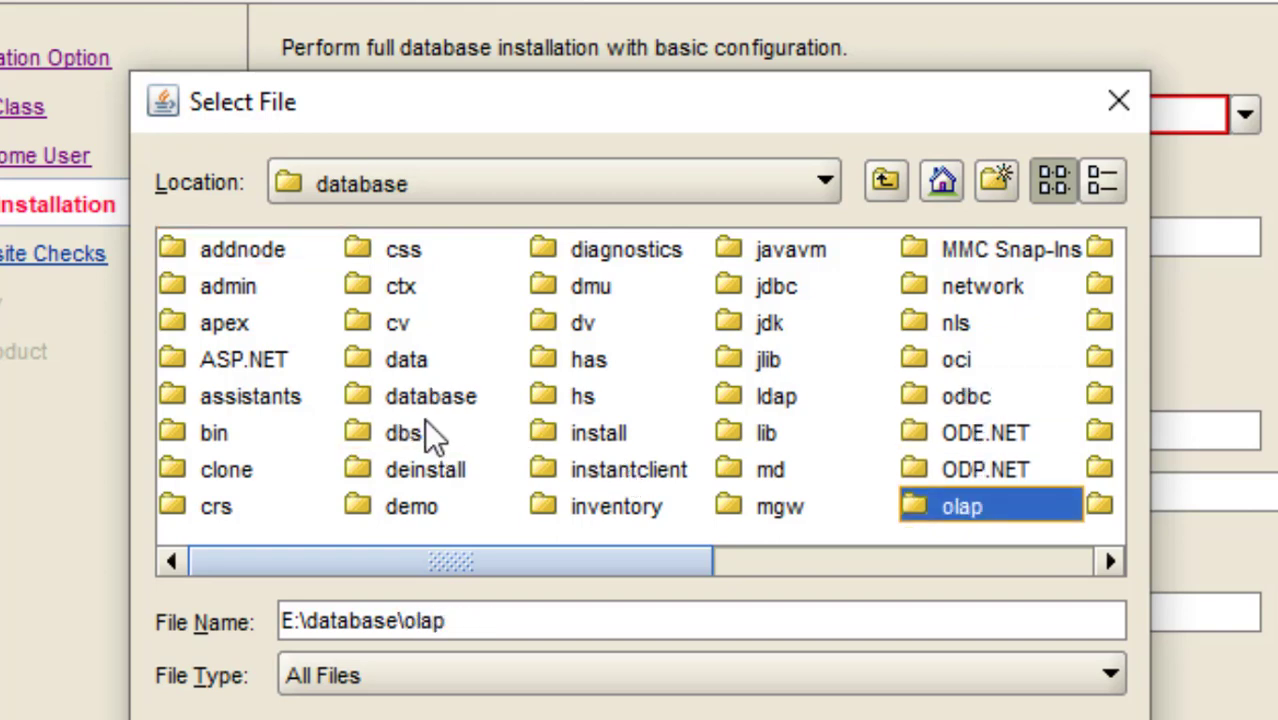
pyautogui.press('o')
pyautogui.press('o')
pyautogui.press('o')
pyautogui.press('o')
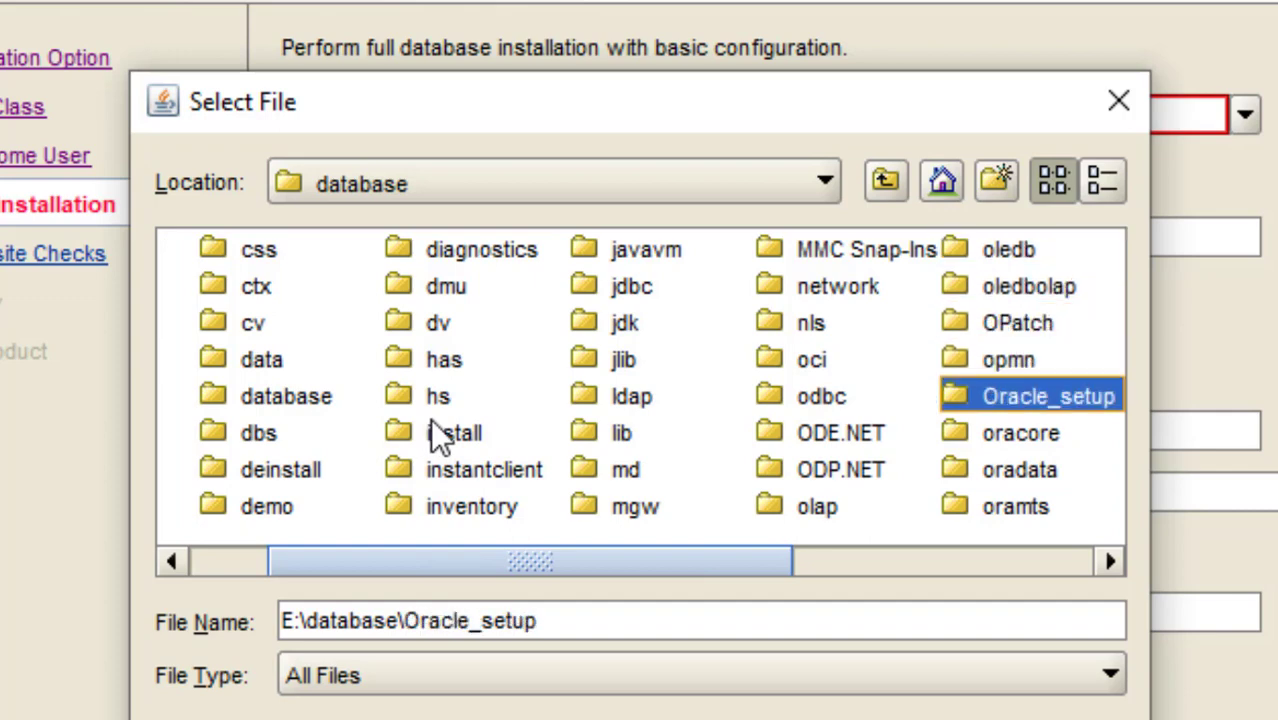
pyautogui.press('Return')
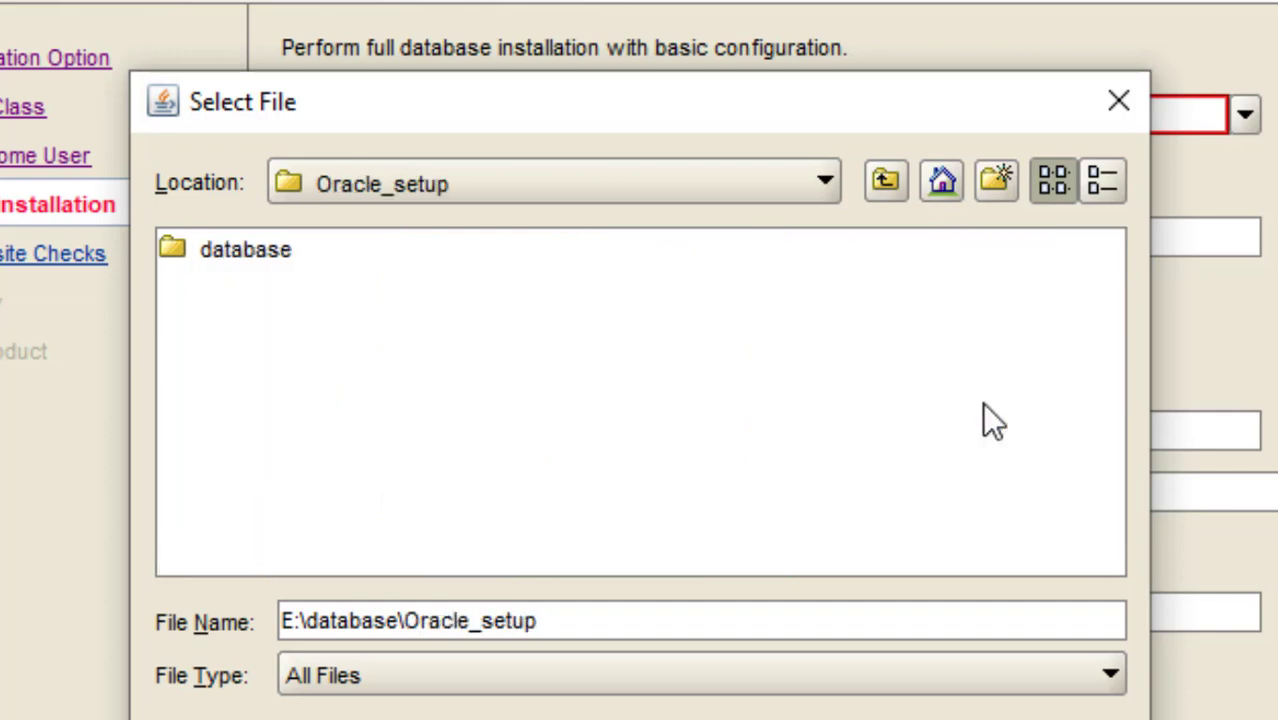
pyautogui.doubleClick(262, 256)
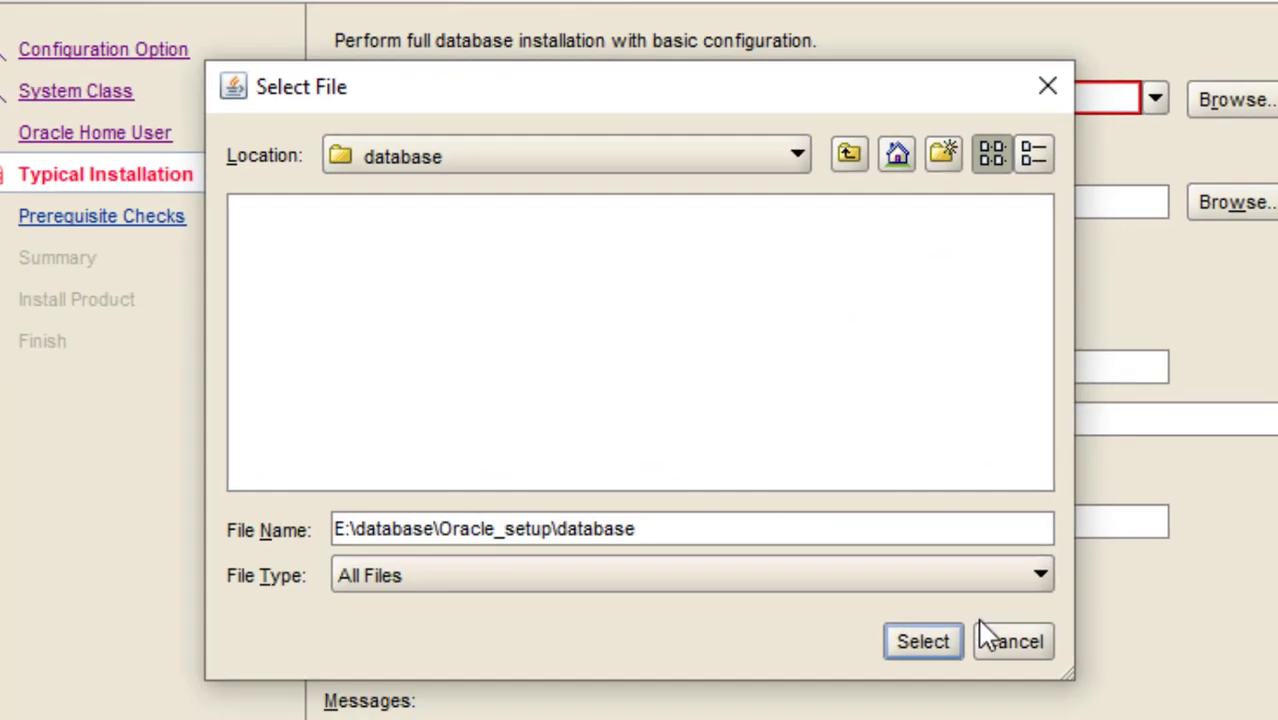
pyautogui.click(917, 628)
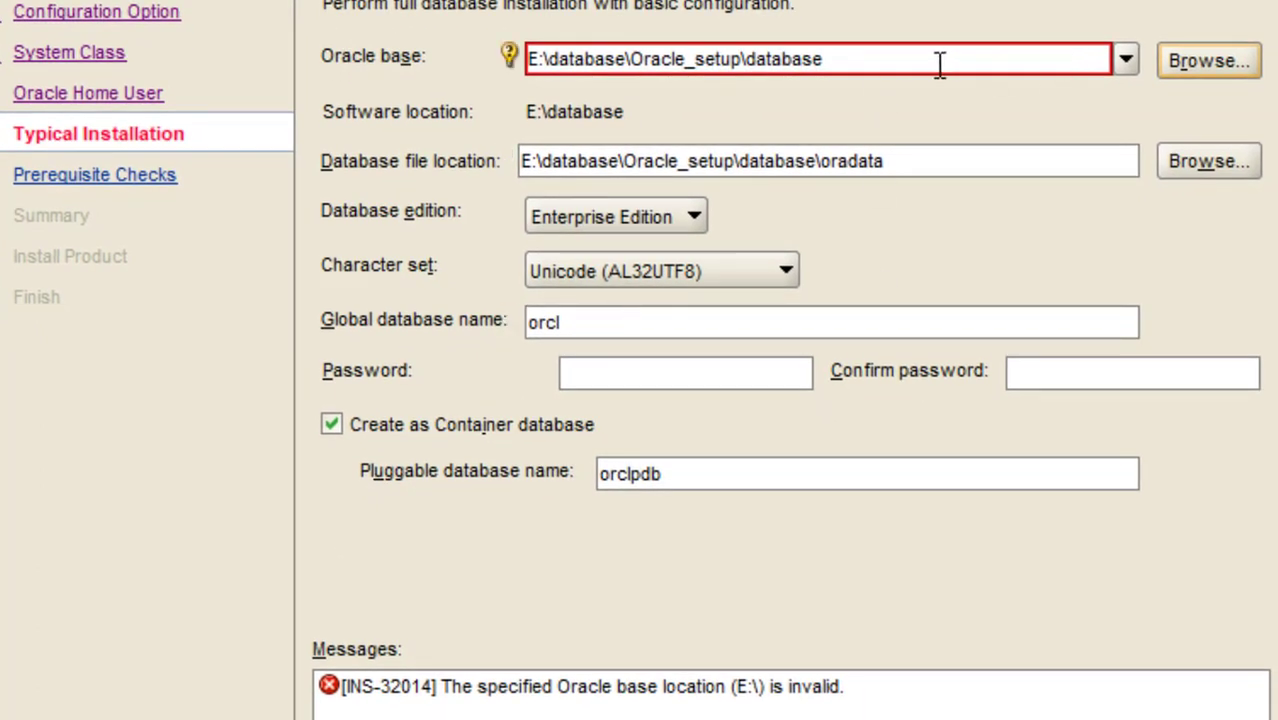
# Untick container database, enter and confirm the admin password, and accept the INS-30011 weak-password warning
pyautogui.click(331, 428)
pyautogui.click(675, 371)
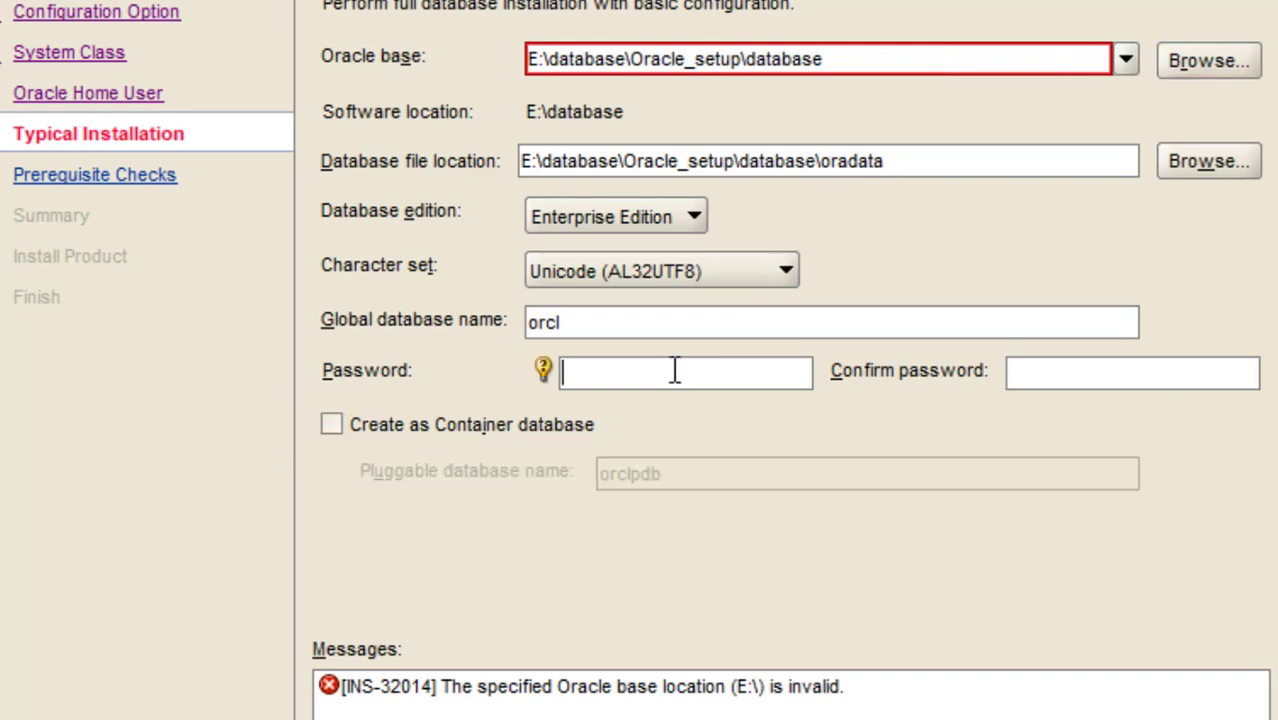
pyautogui.write('123')
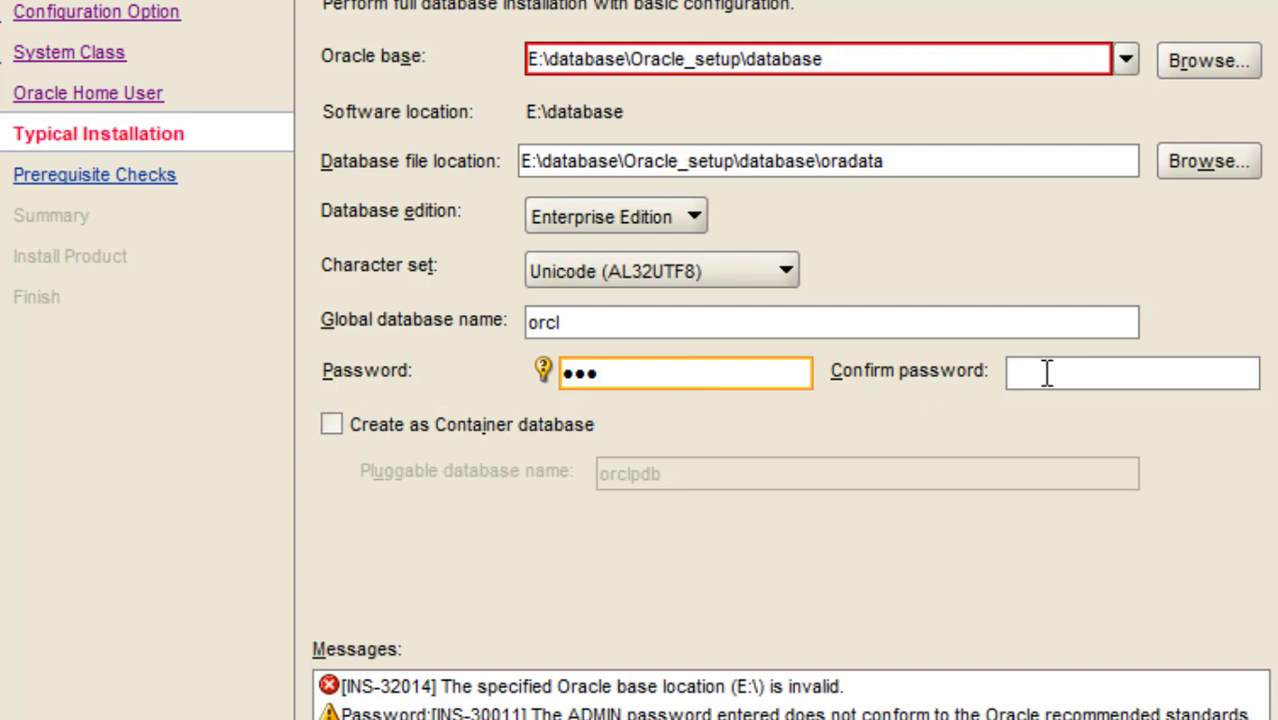
pyautogui.click(1047, 372)
pyautogui.write('123')
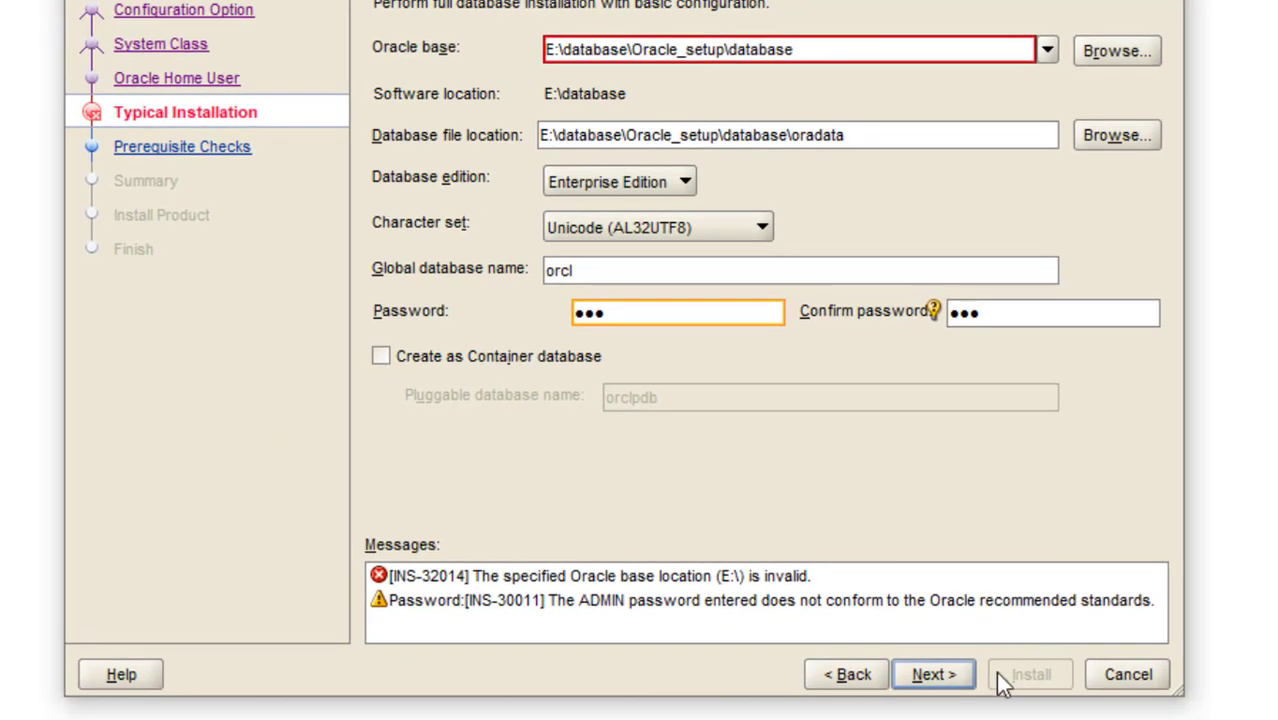
pyautogui.click(941, 686)
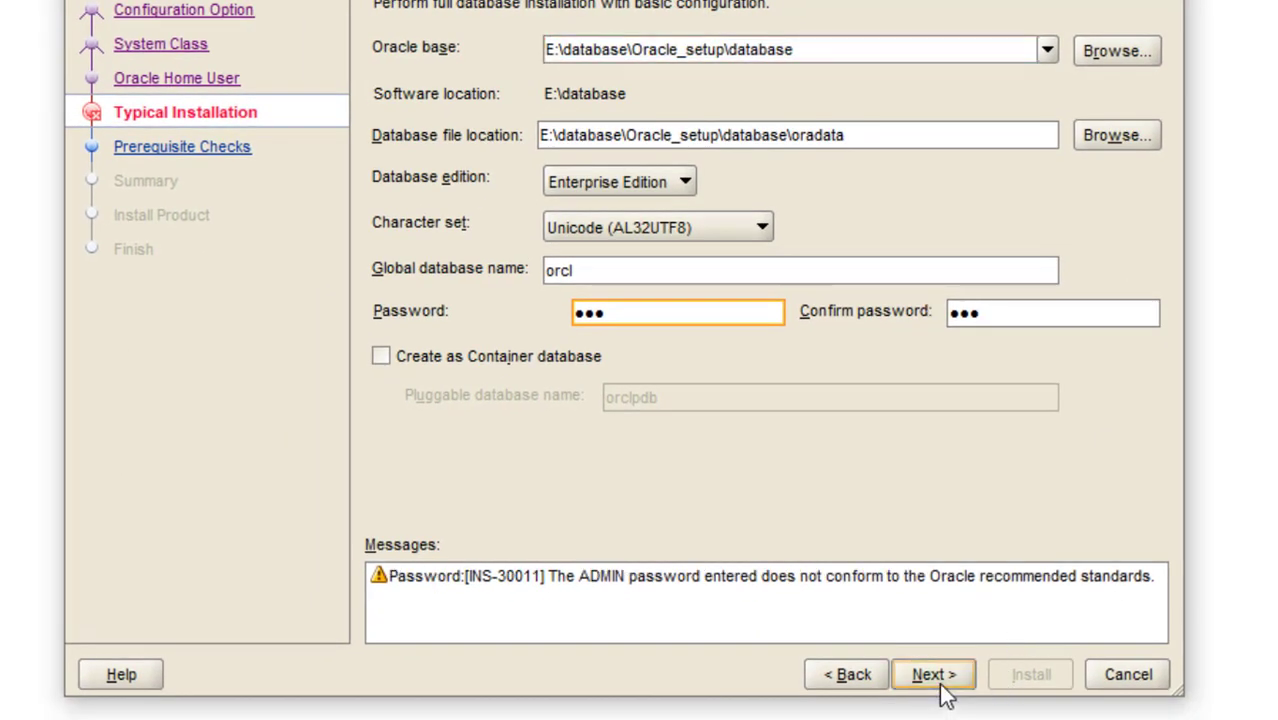
pyautogui.click(939, 682)
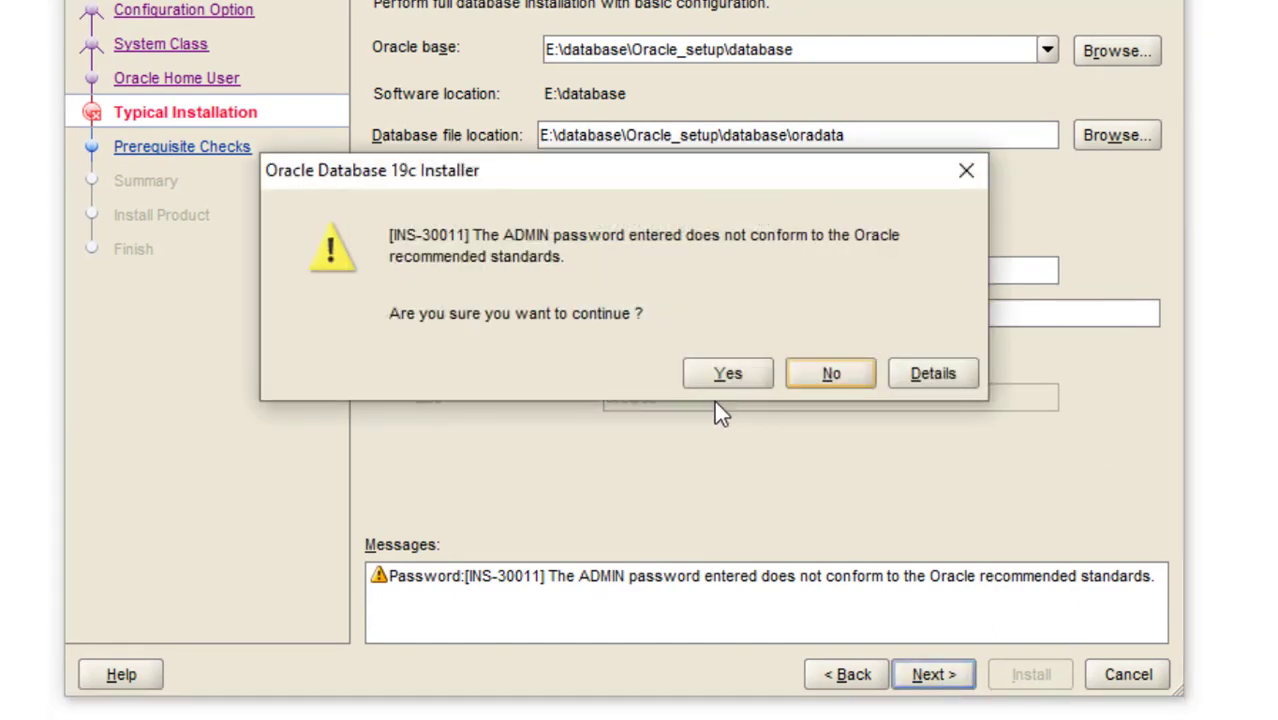
pyautogui.click(726, 374)
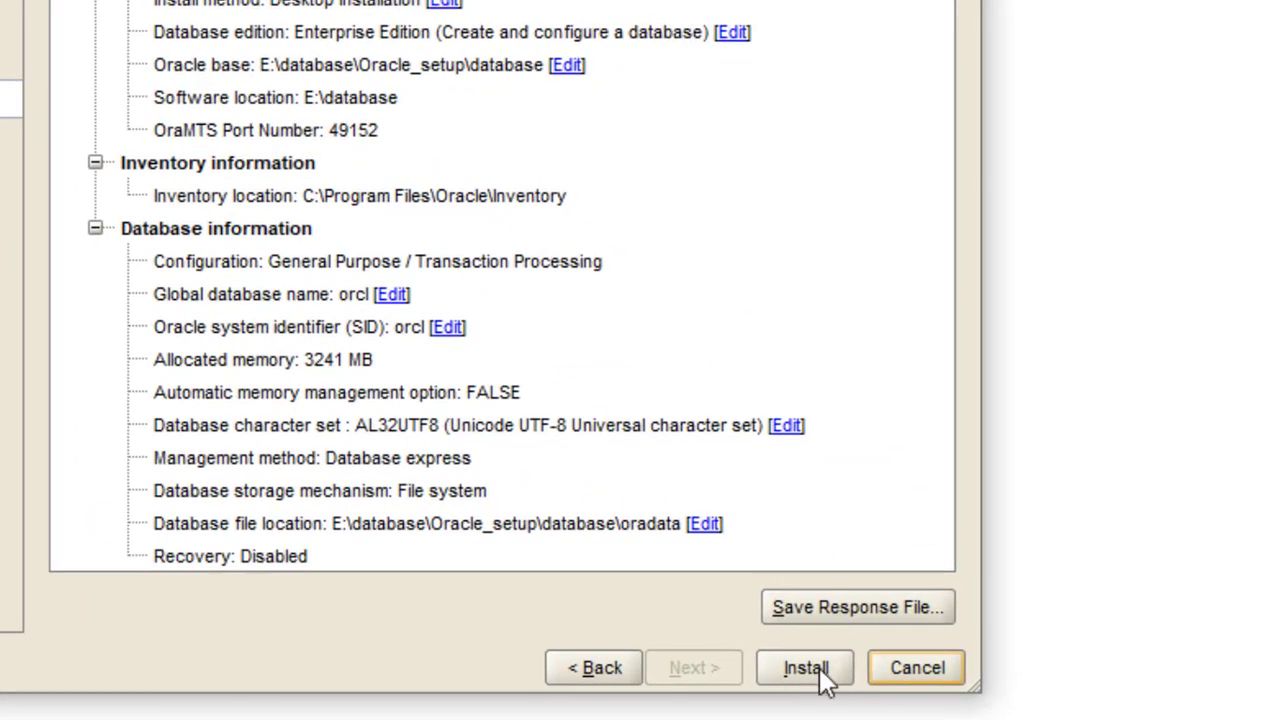
# Start the installation and allow the Java binary through the Windows firewall
pyautogui.click(806, 667)
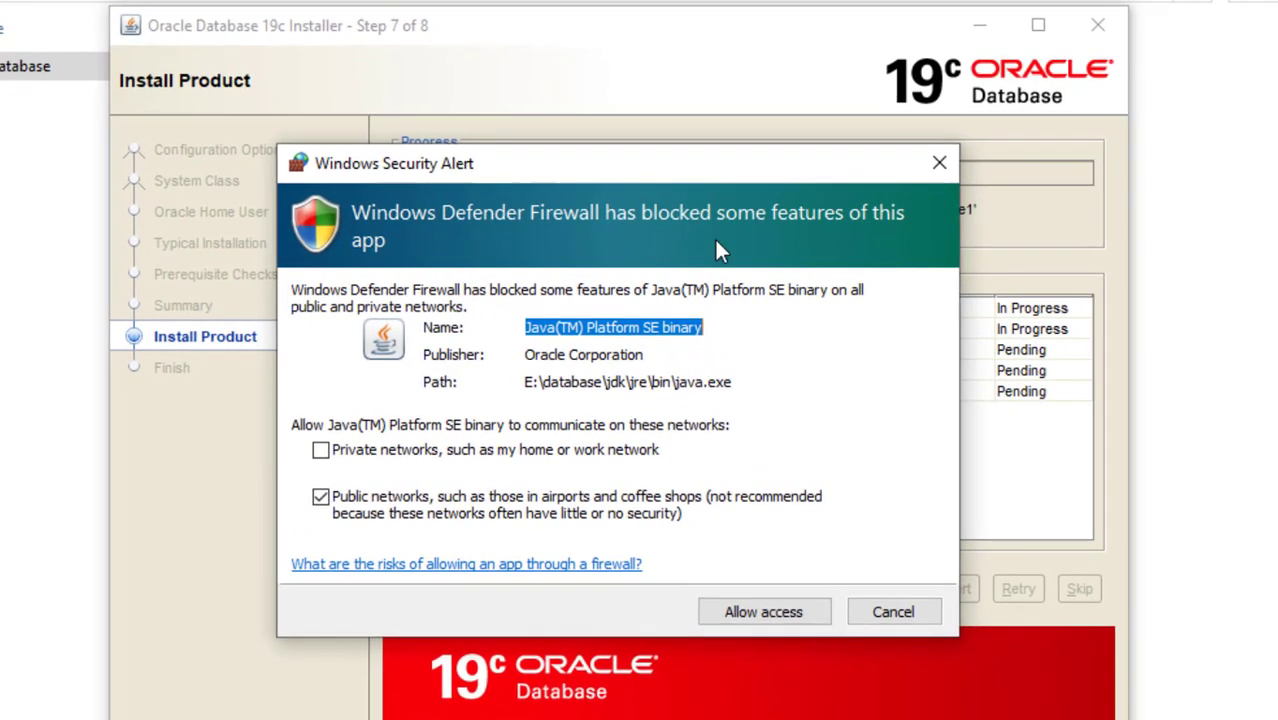
pyautogui.click(730, 610)
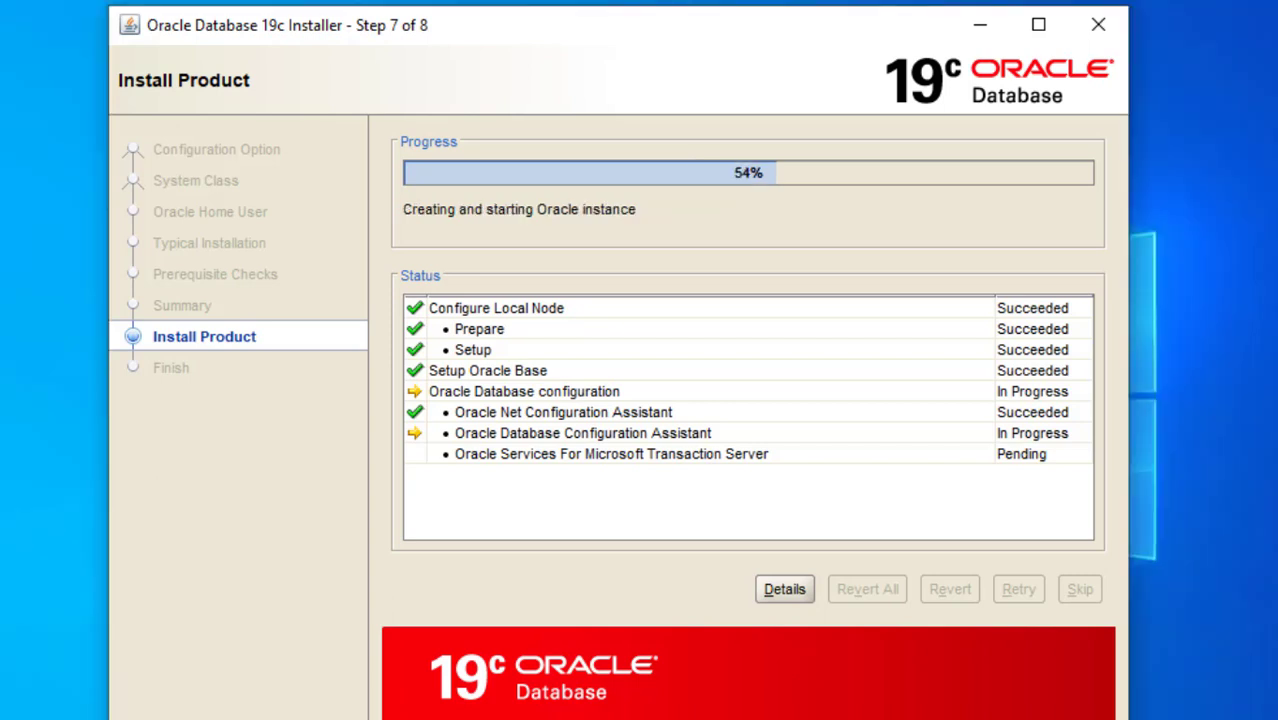
pyautogui.moveTo(845, 716)
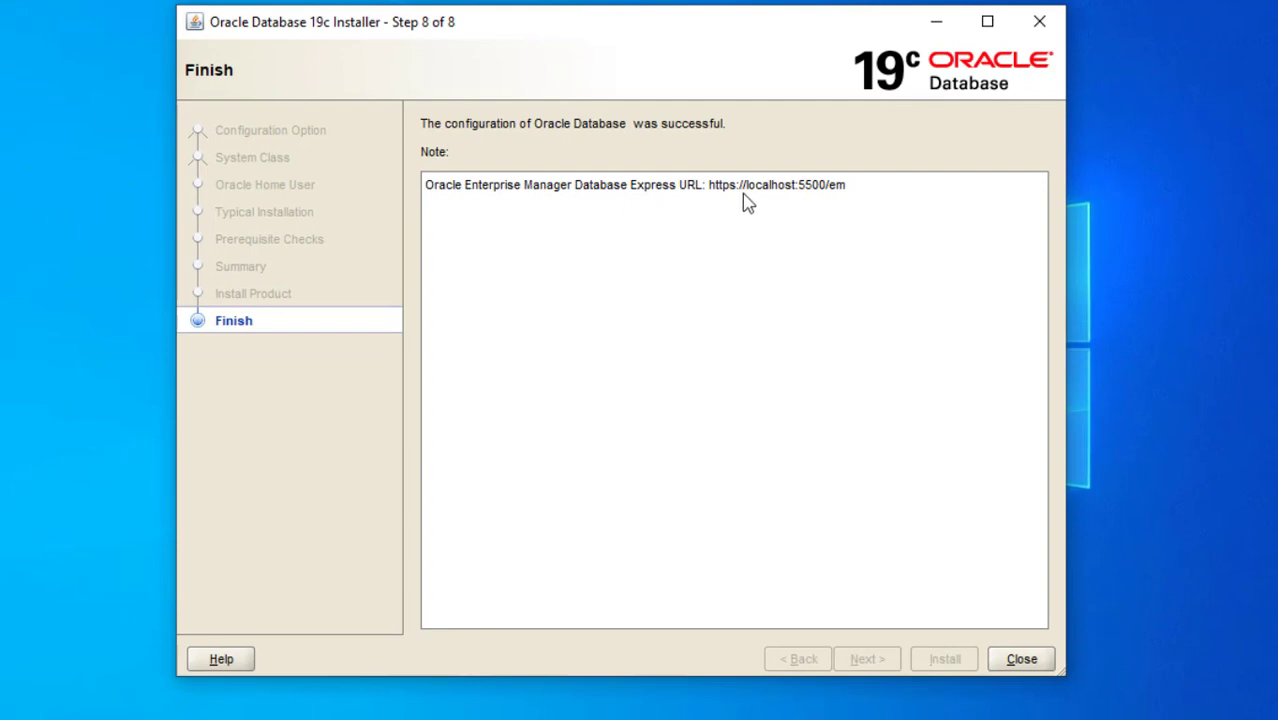
# Close the finished installer and launch SQL Plus by searching 'sqlpl' in the Start menu
pyautogui.click(1038, 660)
pyautogui.click(22, 701)
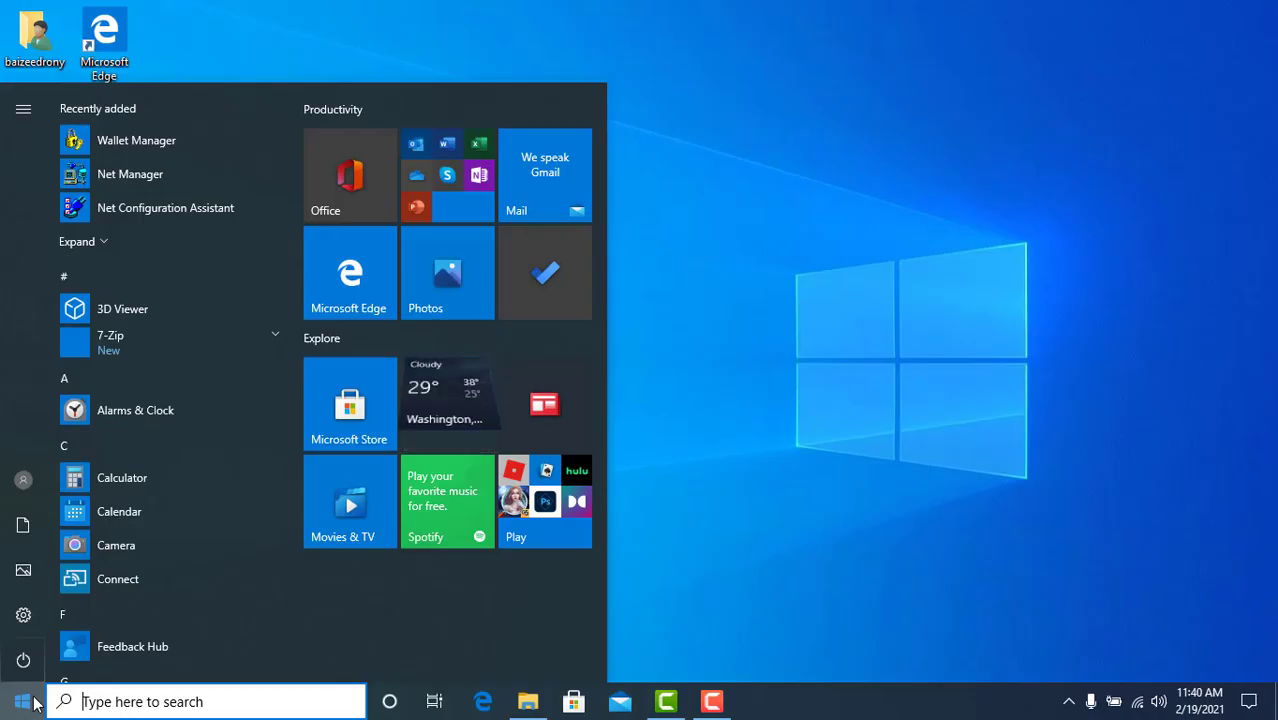
pyautogui.write('sqlpl')
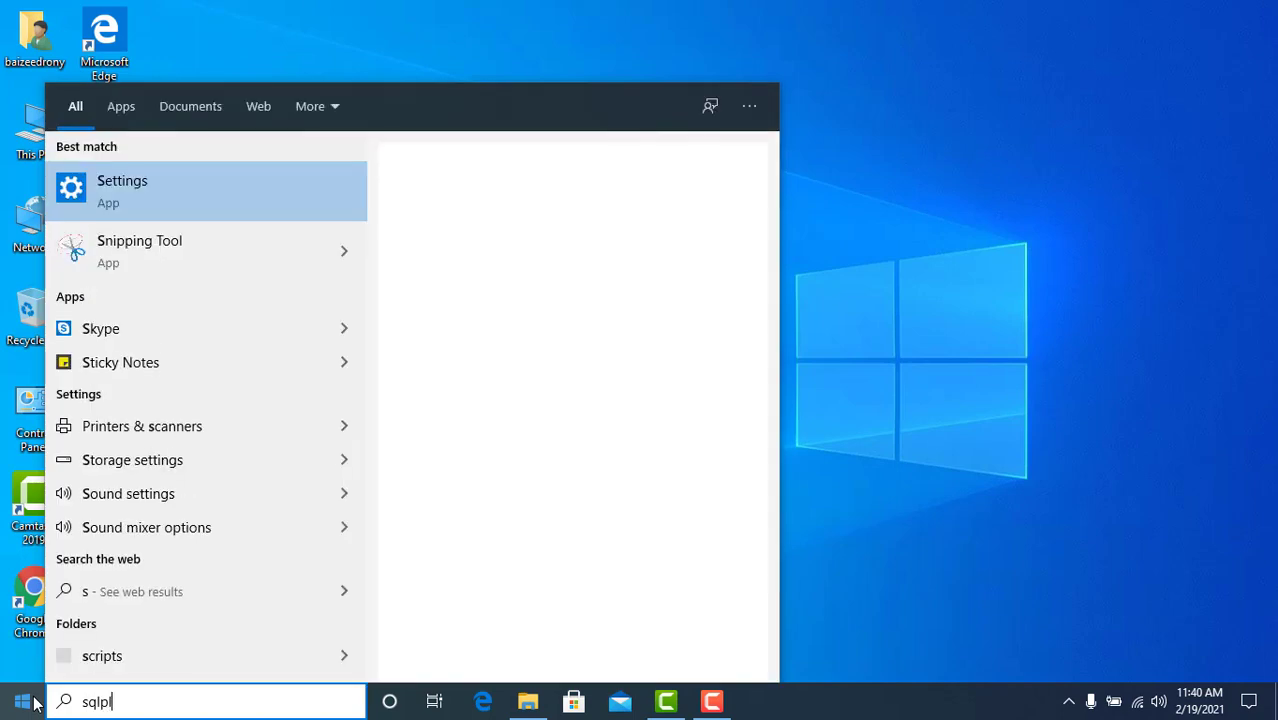
pyautogui.press('Return')
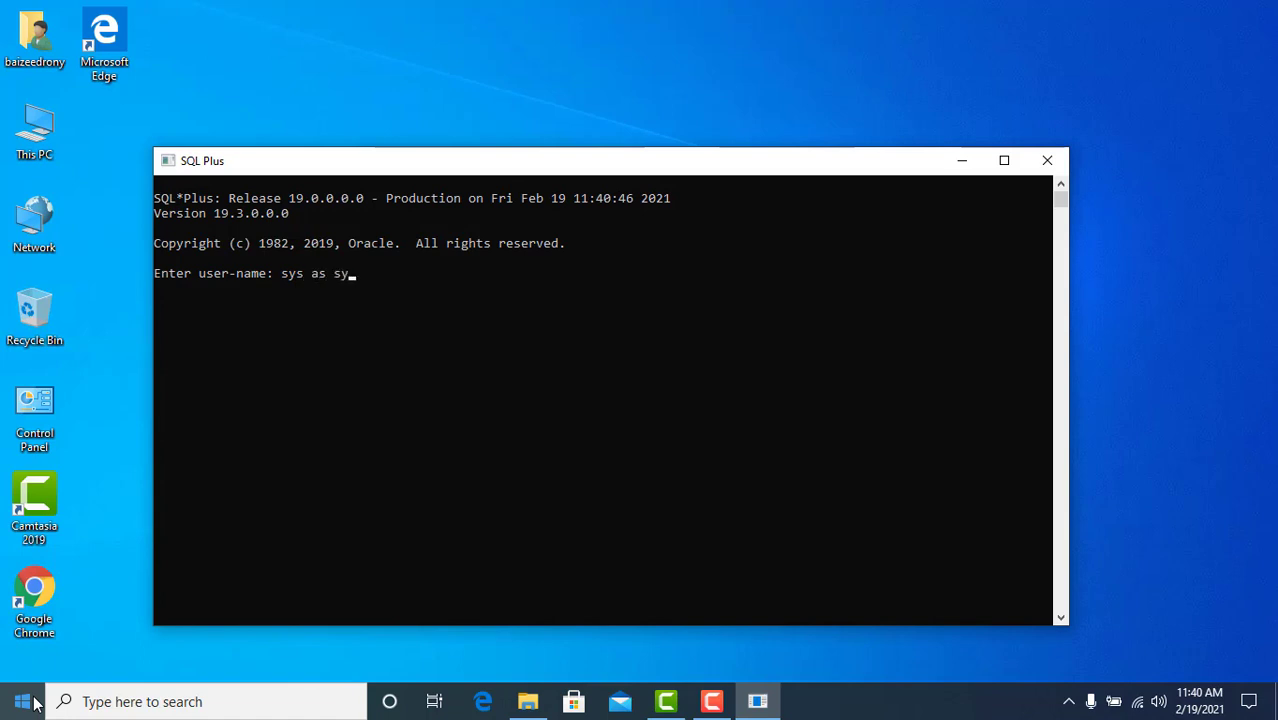
# Log in to SQL*Plus as 'sys as sysdba' and select the connection banner
pyautogui.write('sys as sysdba')
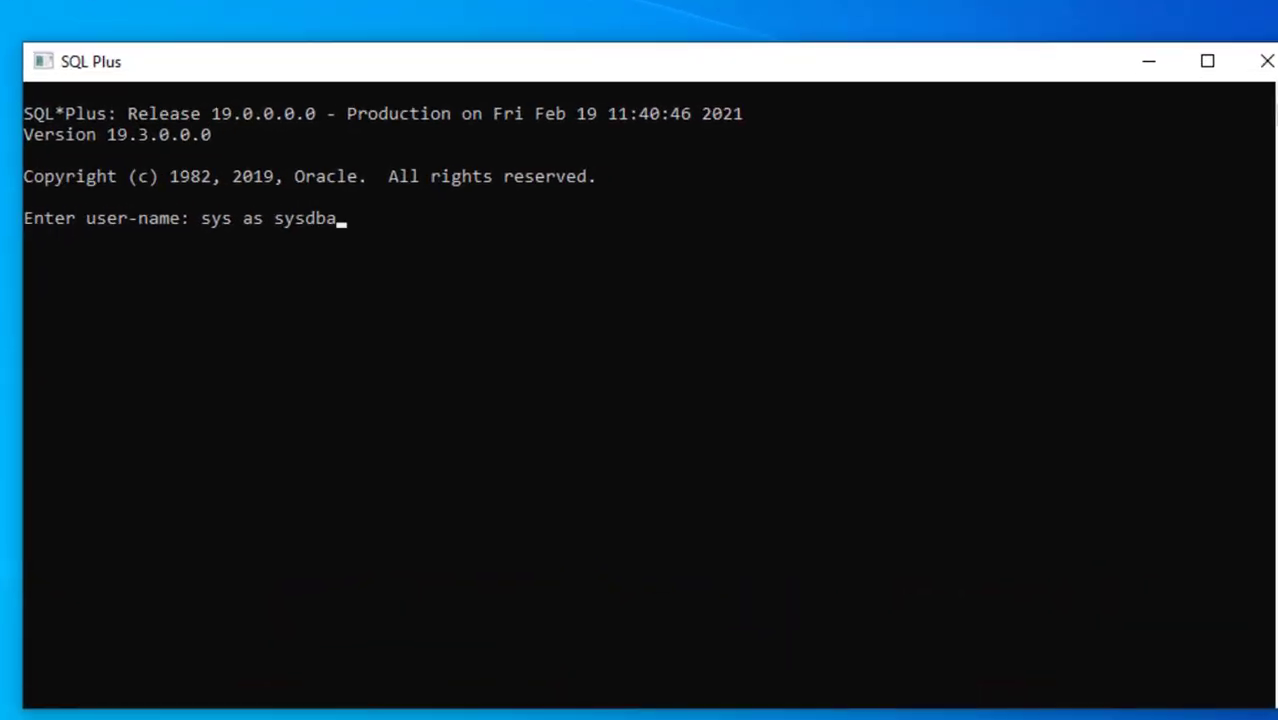
pyautogui.press('Return')
pyautogui.press('Return')
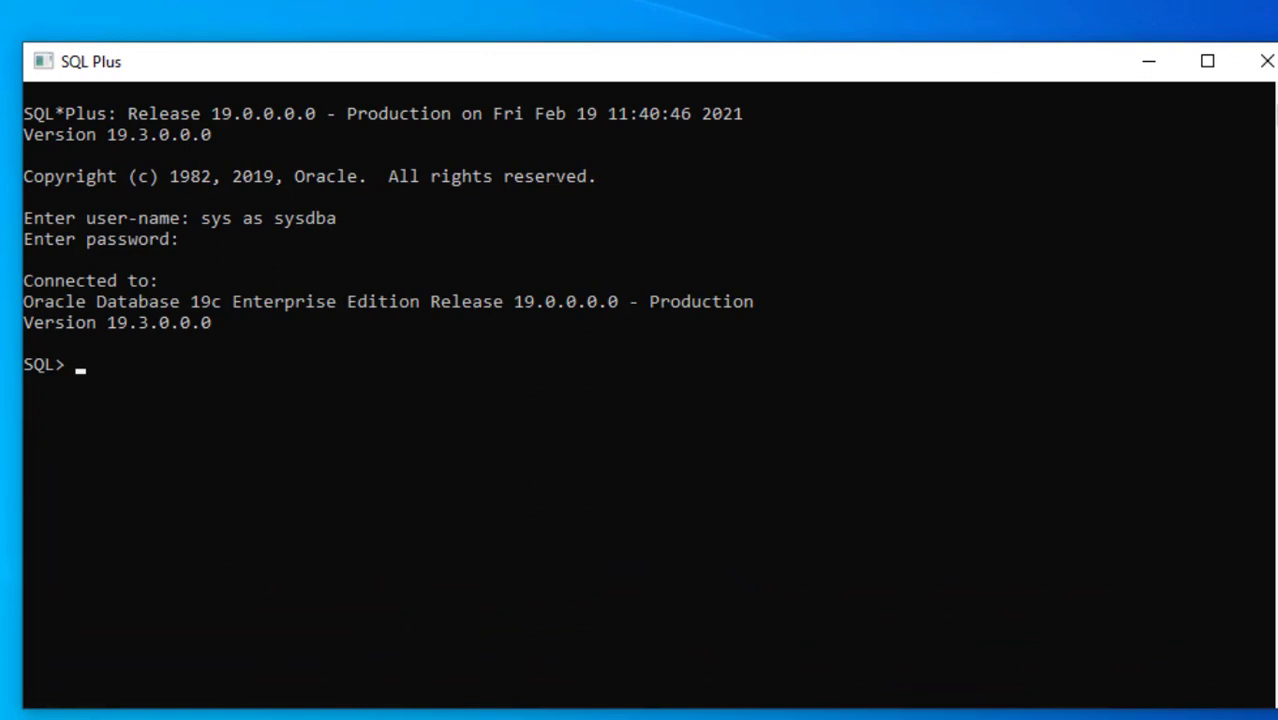
pyautogui.moveTo(88, 325); pyautogui.dragTo(670, 284)
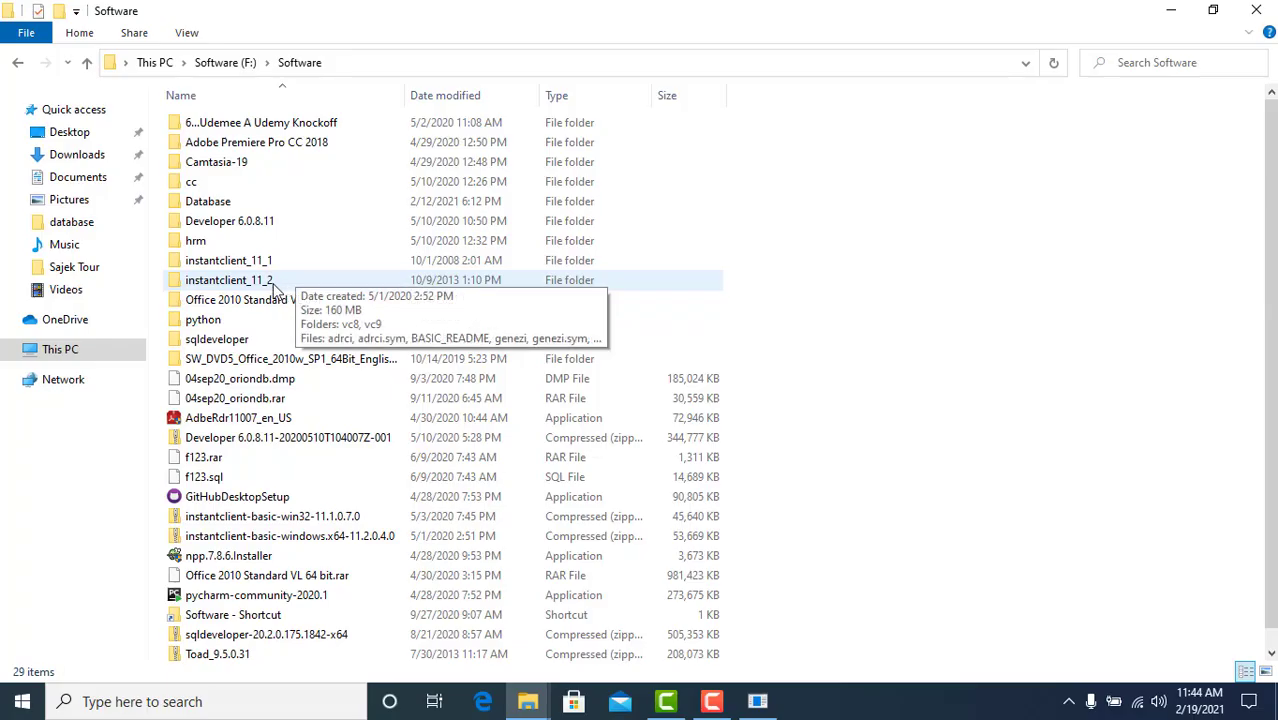
# Copy the F:\Software\instantclient_11_2 folder path from Explorer's address bar, then minimize Explorer
pyautogui.click(273, 286)
pyautogui.doubleClick(273, 286)
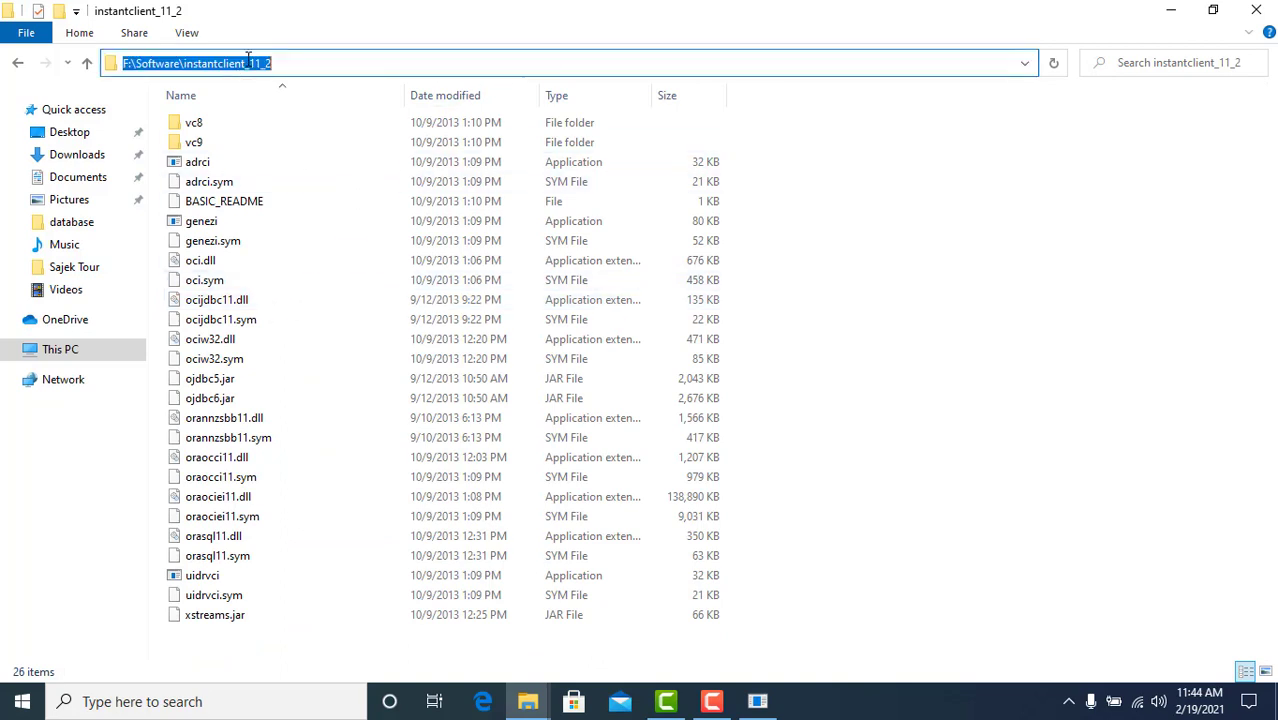
pyautogui.rightClick(250, 63)
pyautogui.click(290, 120)
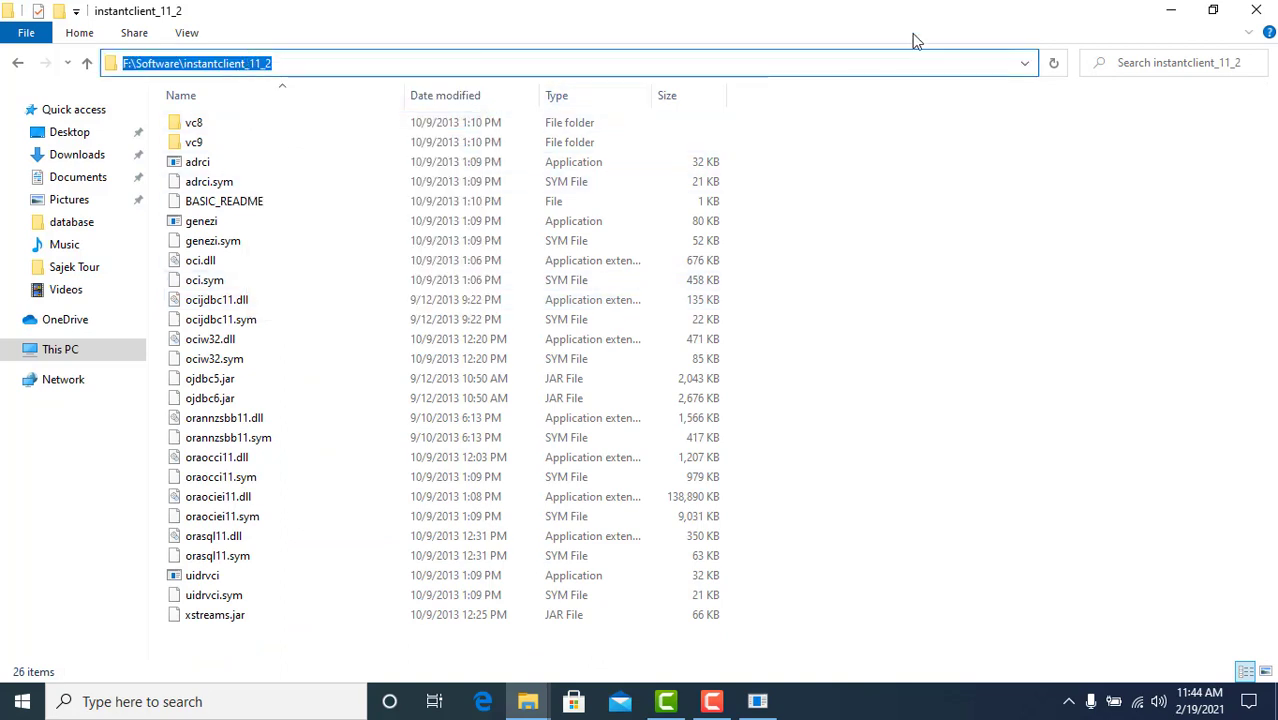
pyautogui.click(1171, 10)
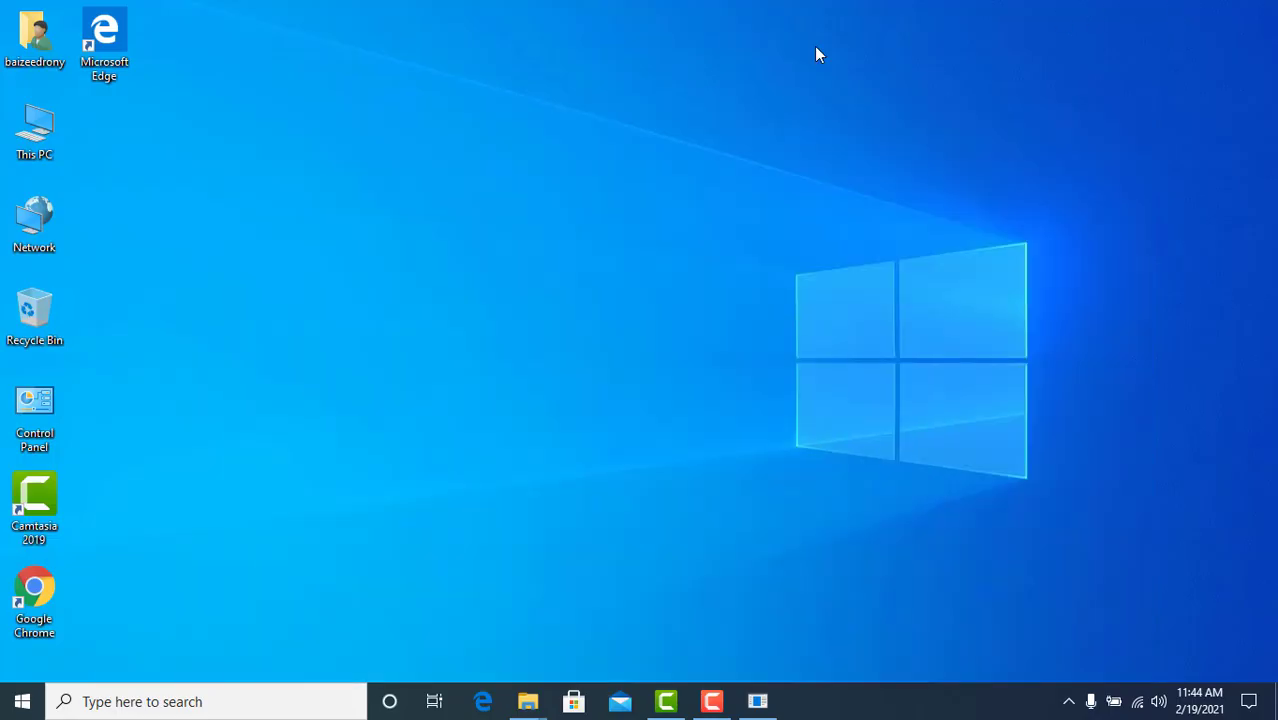
# Open Environment Variables from This PC's advanced system settings and select the system Path
pyautogui.rightClick(40, 143)
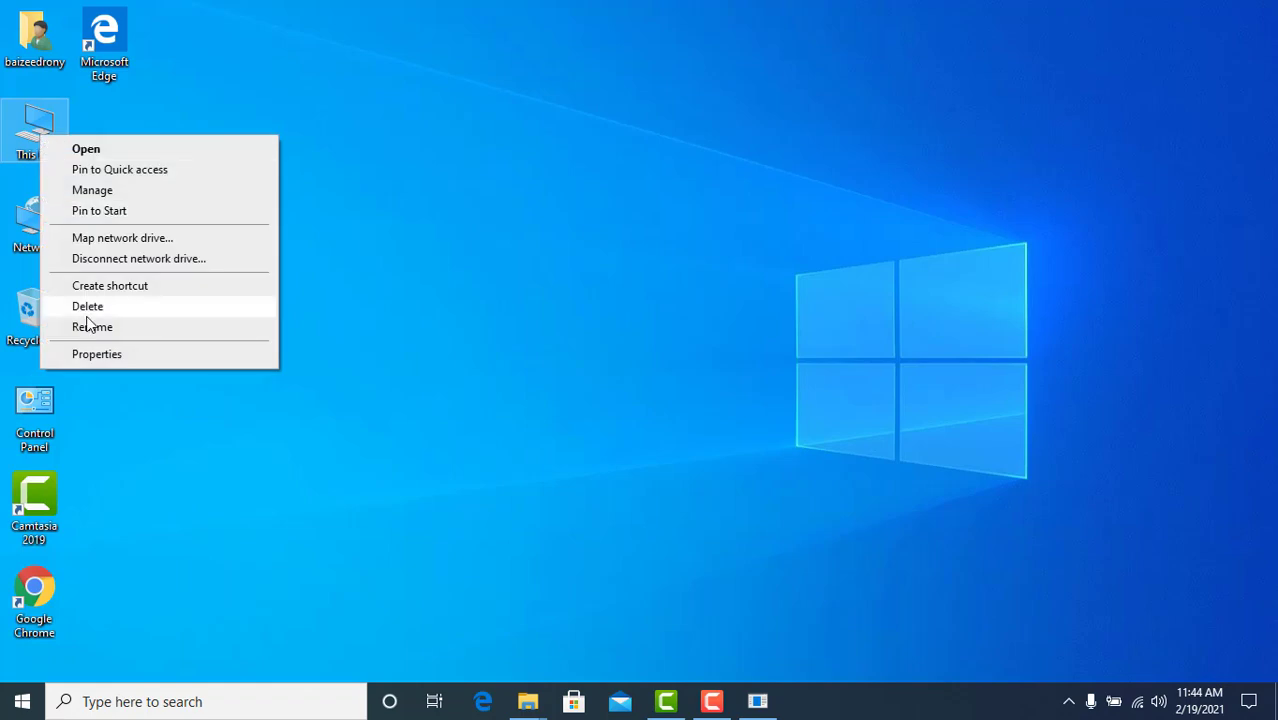
pyautogui.click(95, 355)
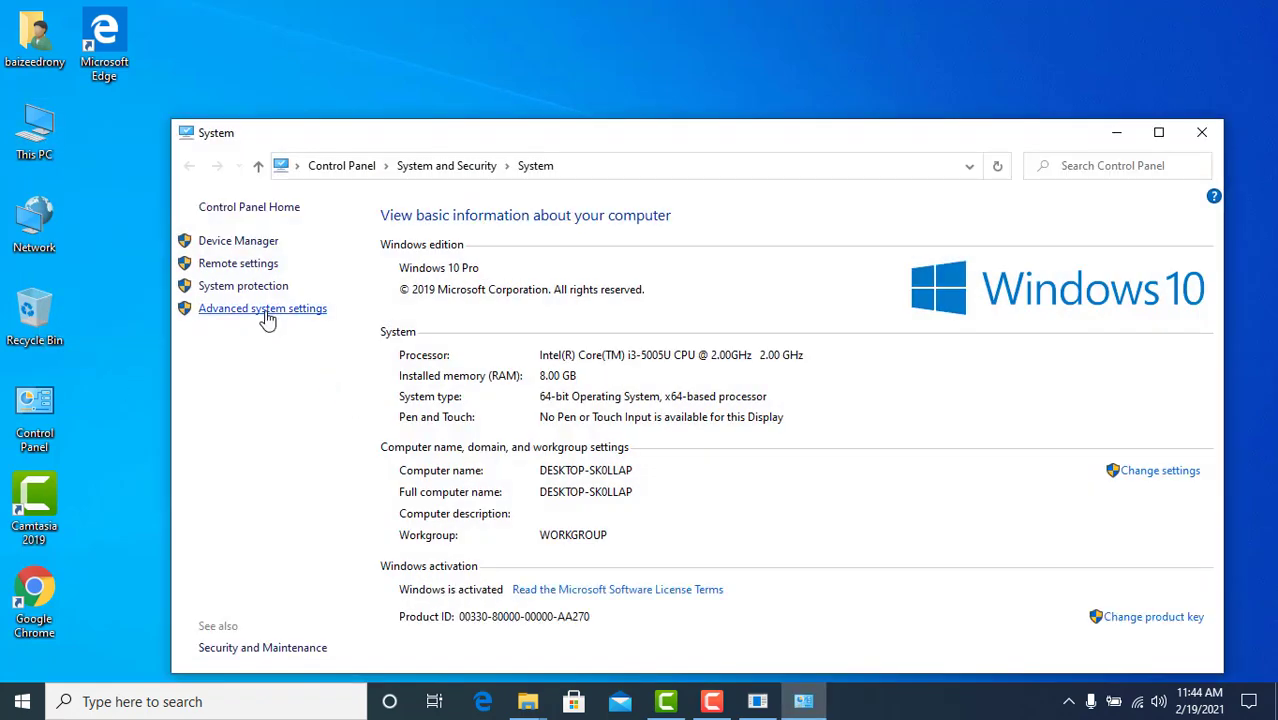
pyautogui.click(264, 312)
pyautogui.click(309, 394)
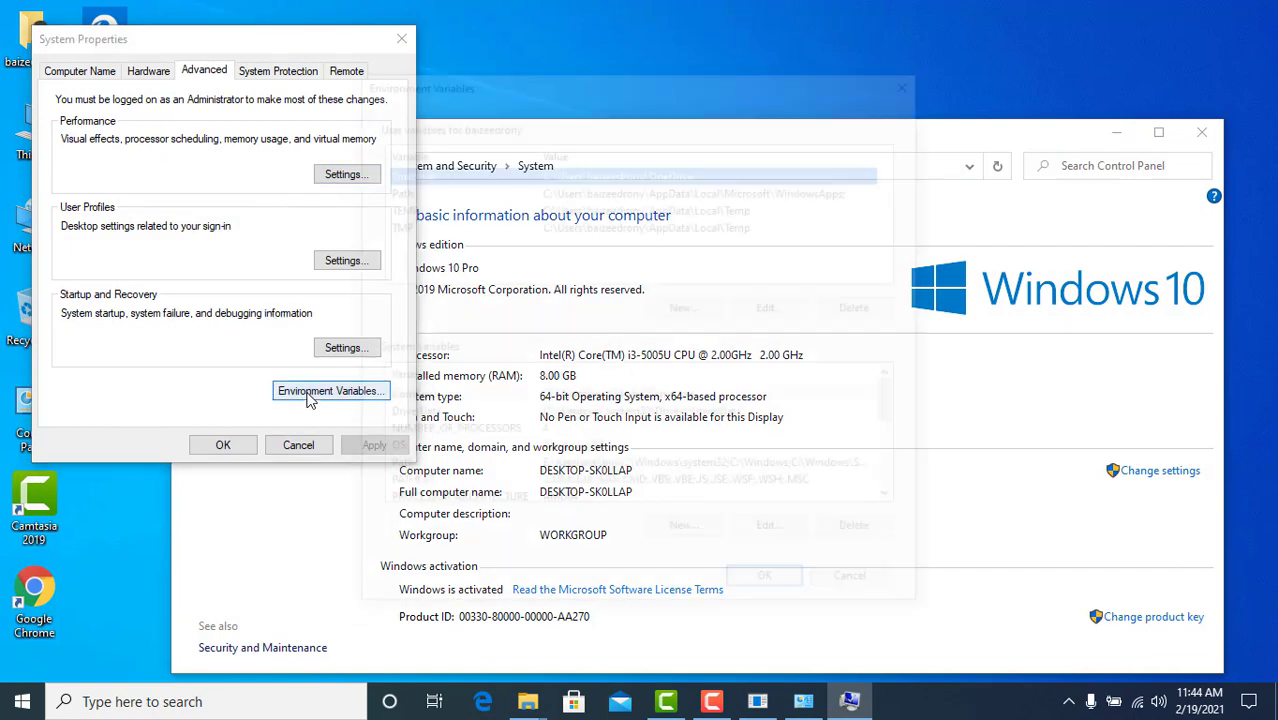
pyautogui.click(410, 472)
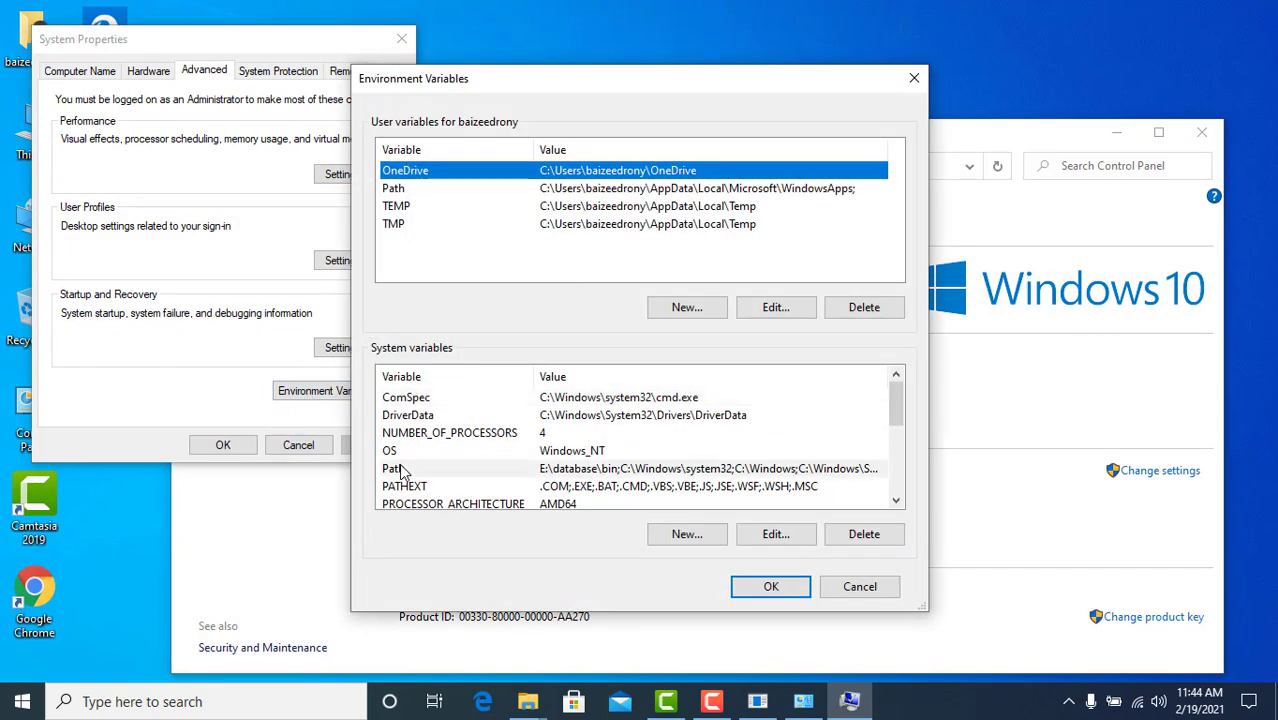
# Add F:\Software\instantclient_11_2 as a new Path entry and confirm all three dialogs
pyautogui.click(778, 534)
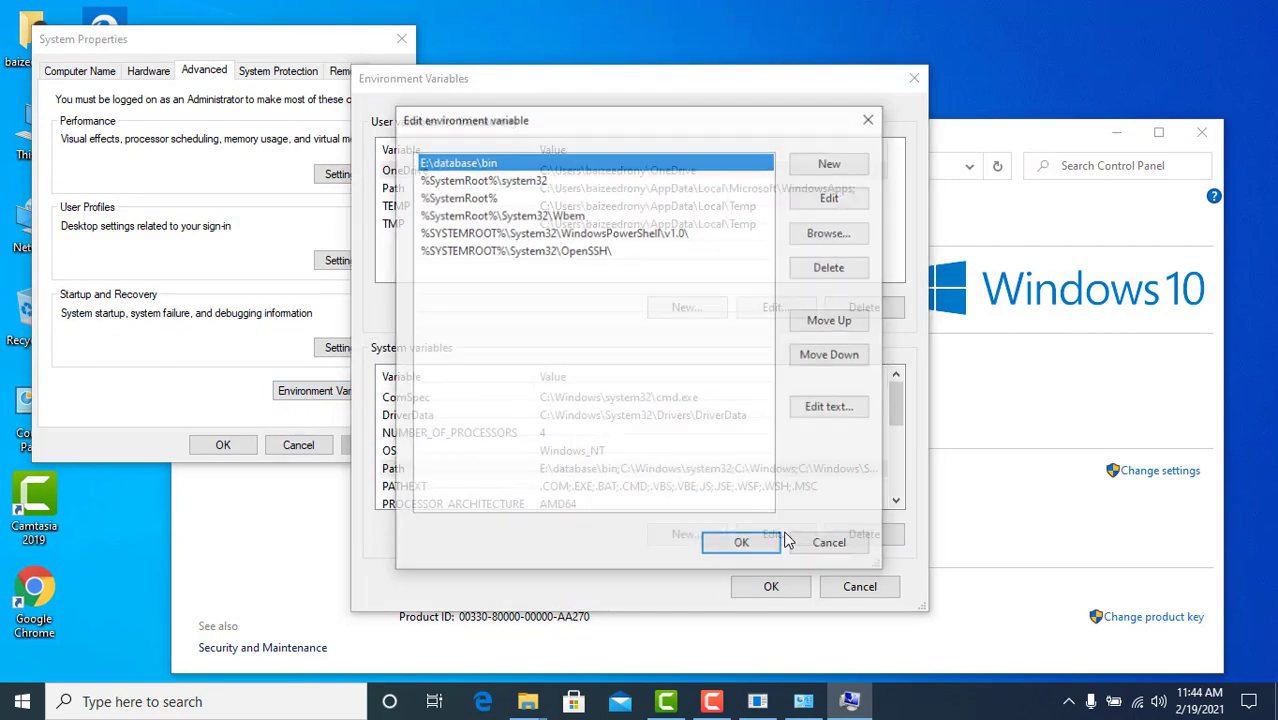
pyautogui.click(836, 166)
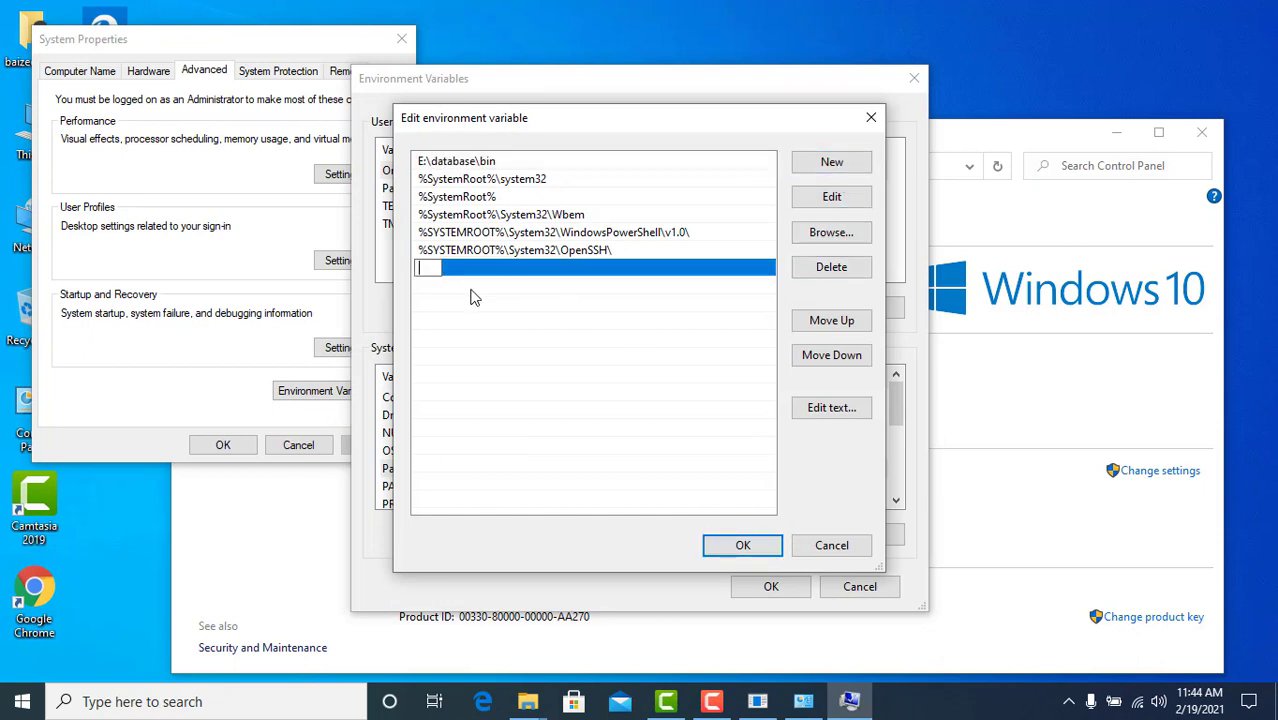
pyautogui.hotkey('ctrl', 'v')
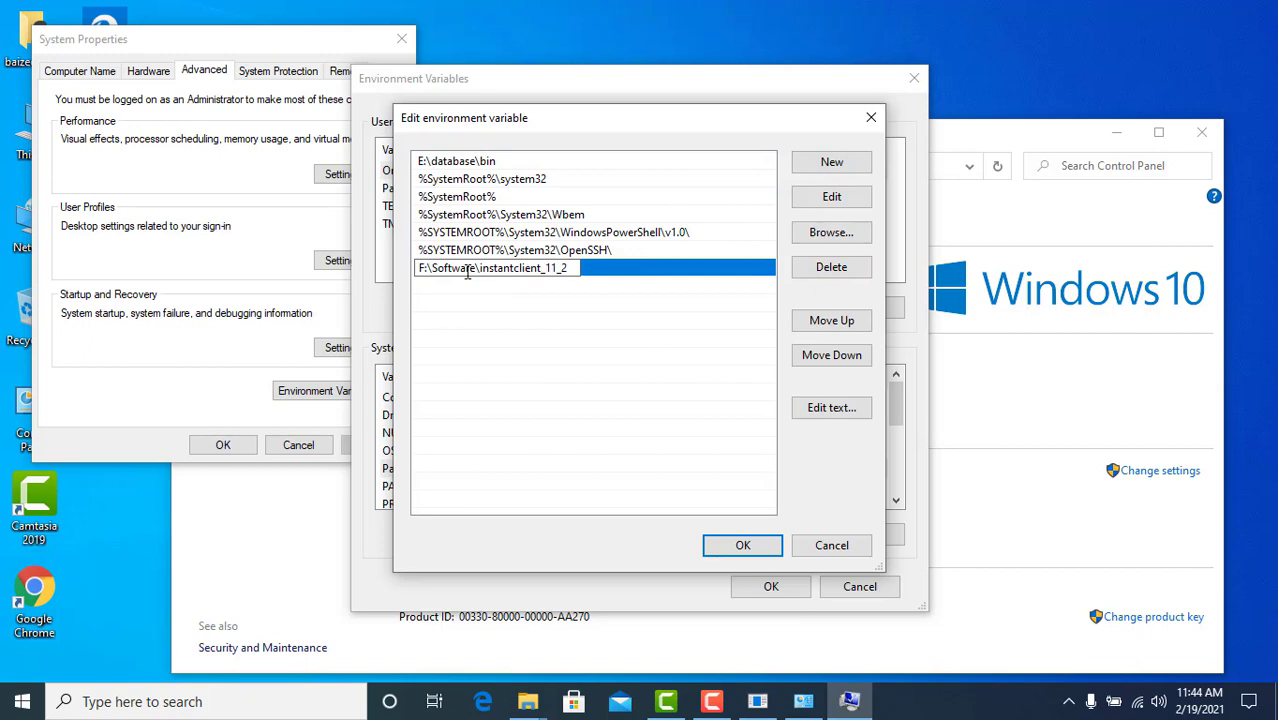
pyautogui.click(742, 545)
pyautogui.click(775, 590)
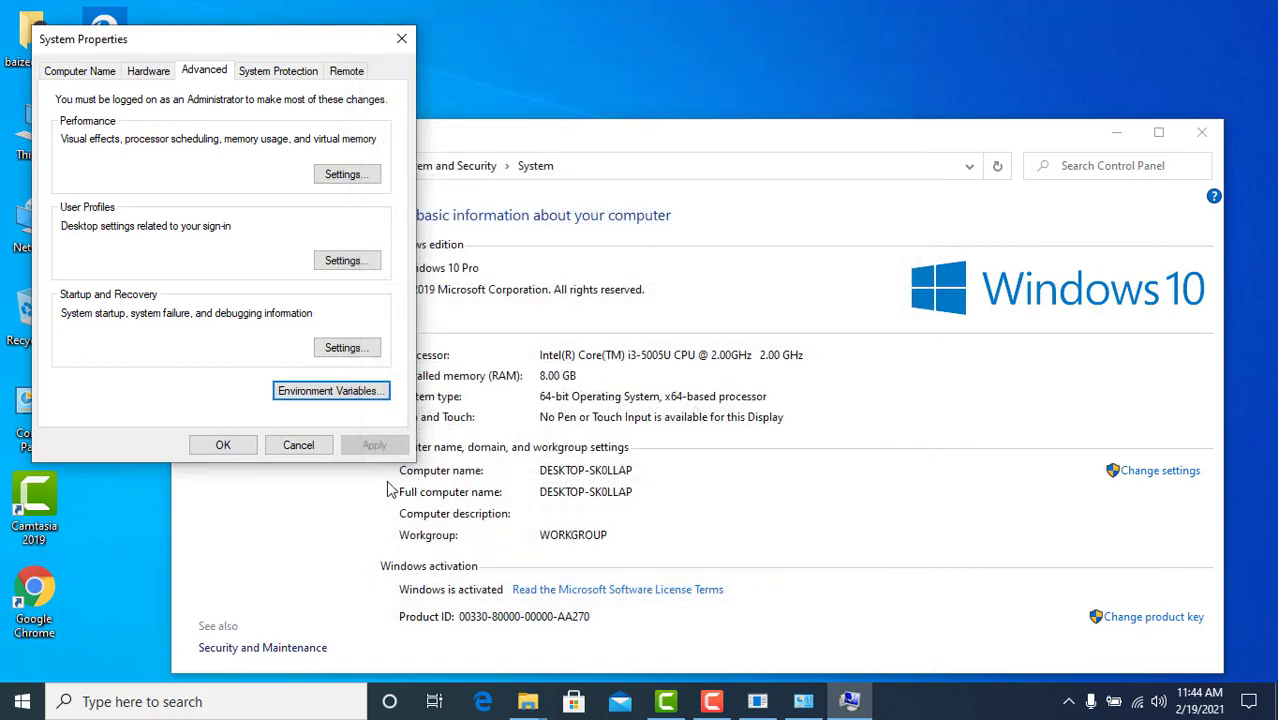
pyautogui.click(218, 447)
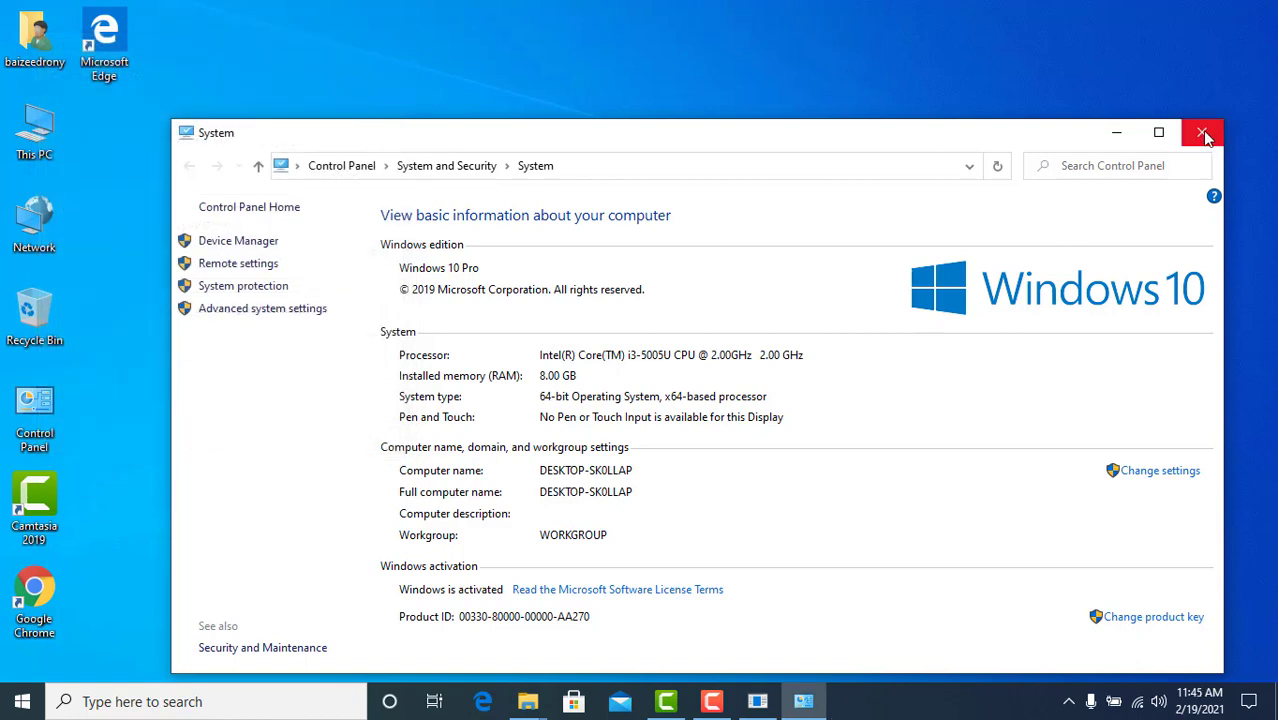
# Close the System window, go to F:\Software\Toad 12.1_x64, and run the Toad for Oracle 12.1 64bit installer
pyautogui.click(1202, 133)
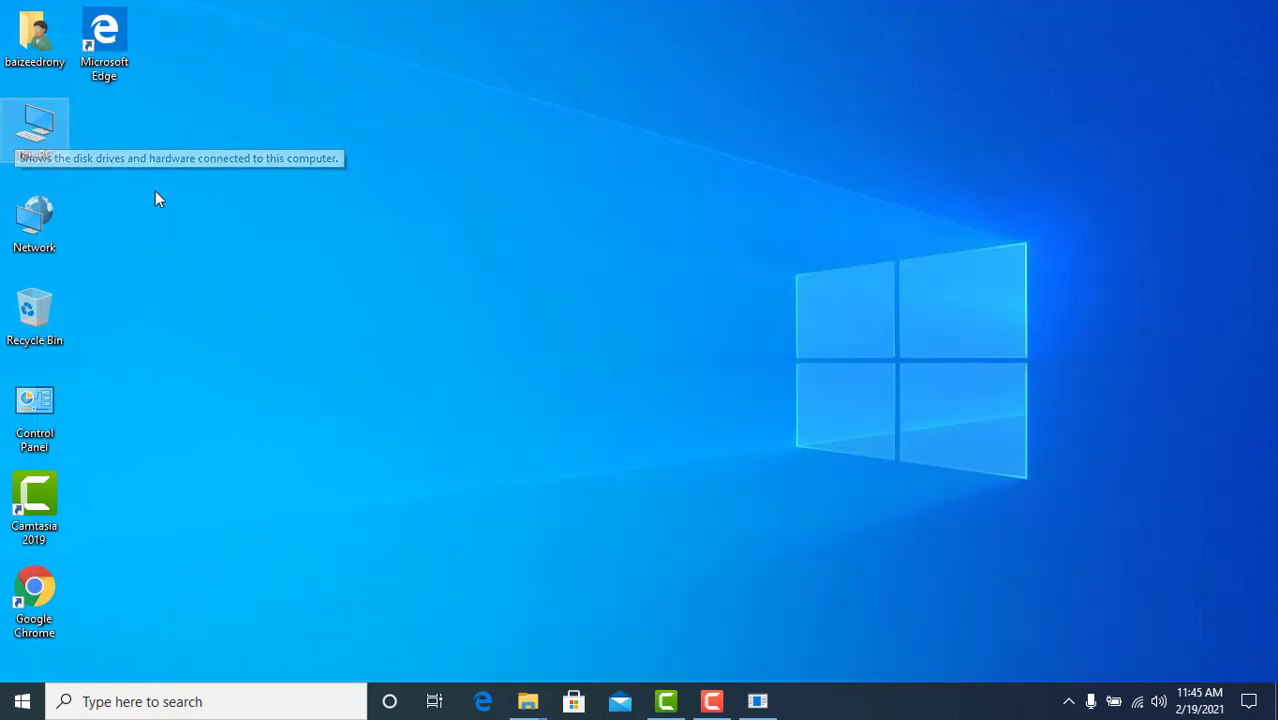
pyautogui.doubleClick(50, 102)
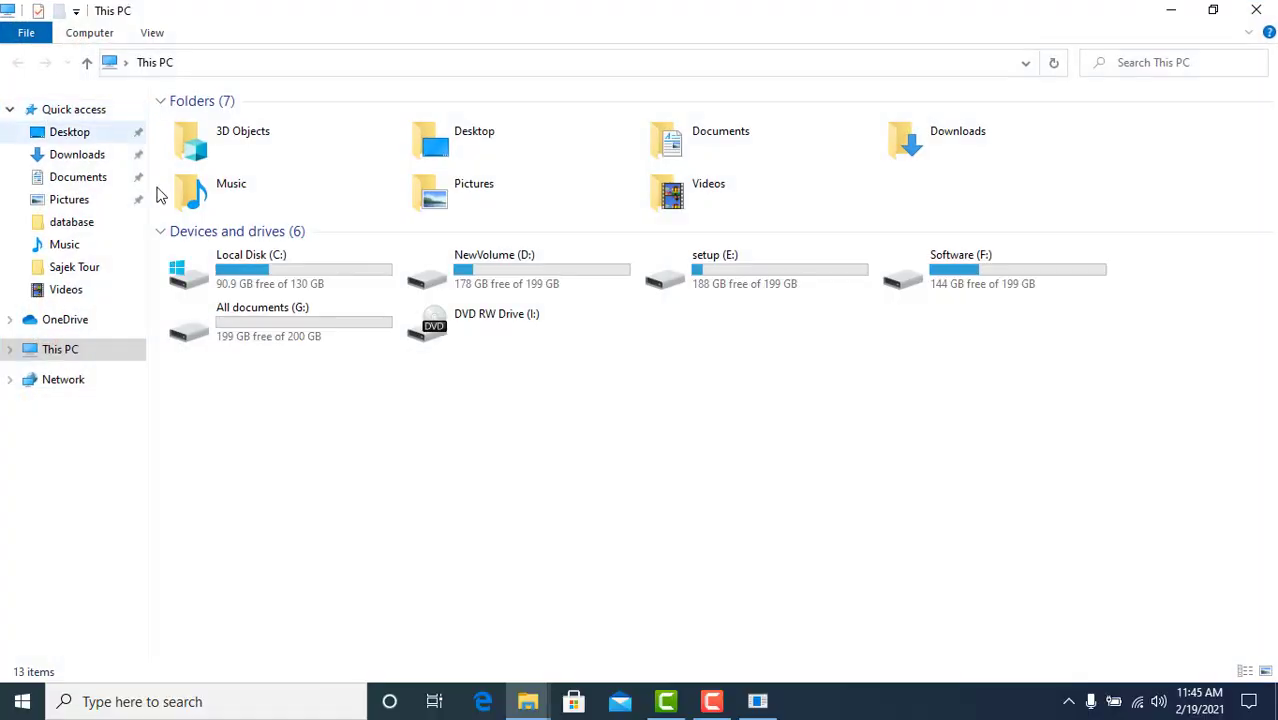
pyautogui.doubleClick(921, 284)
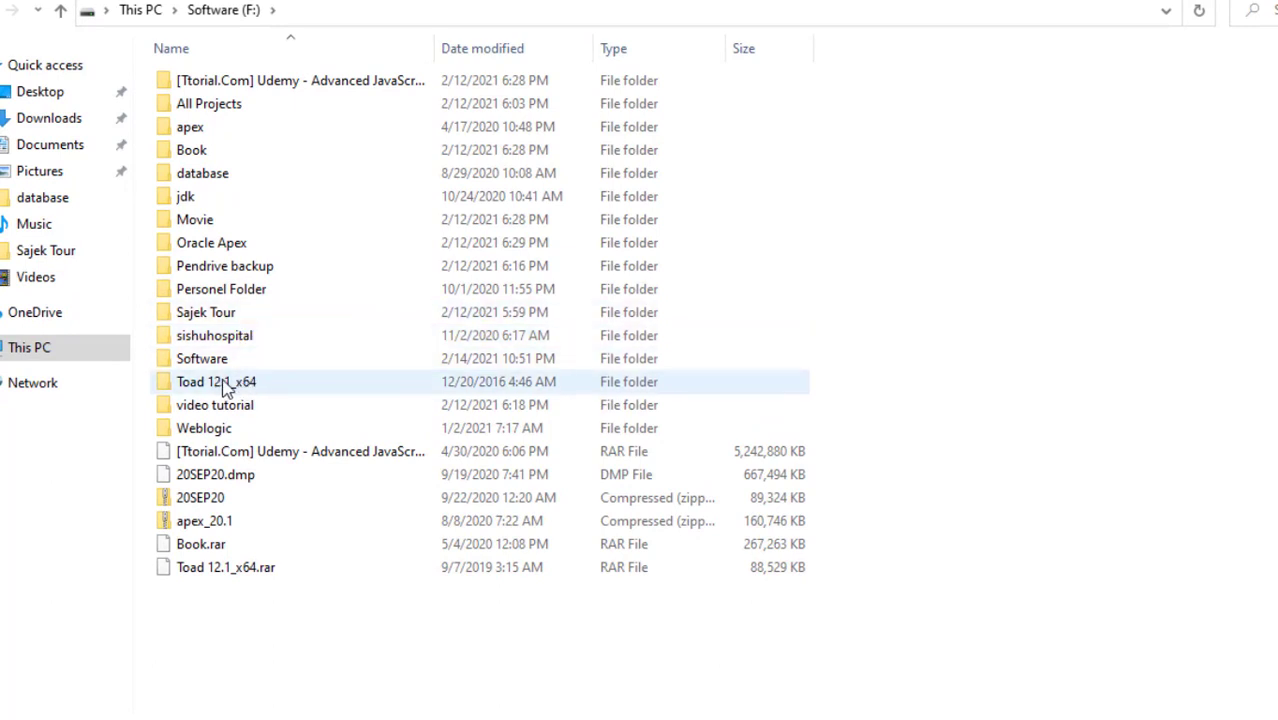
pyautogui.doubleClick(224, 388)
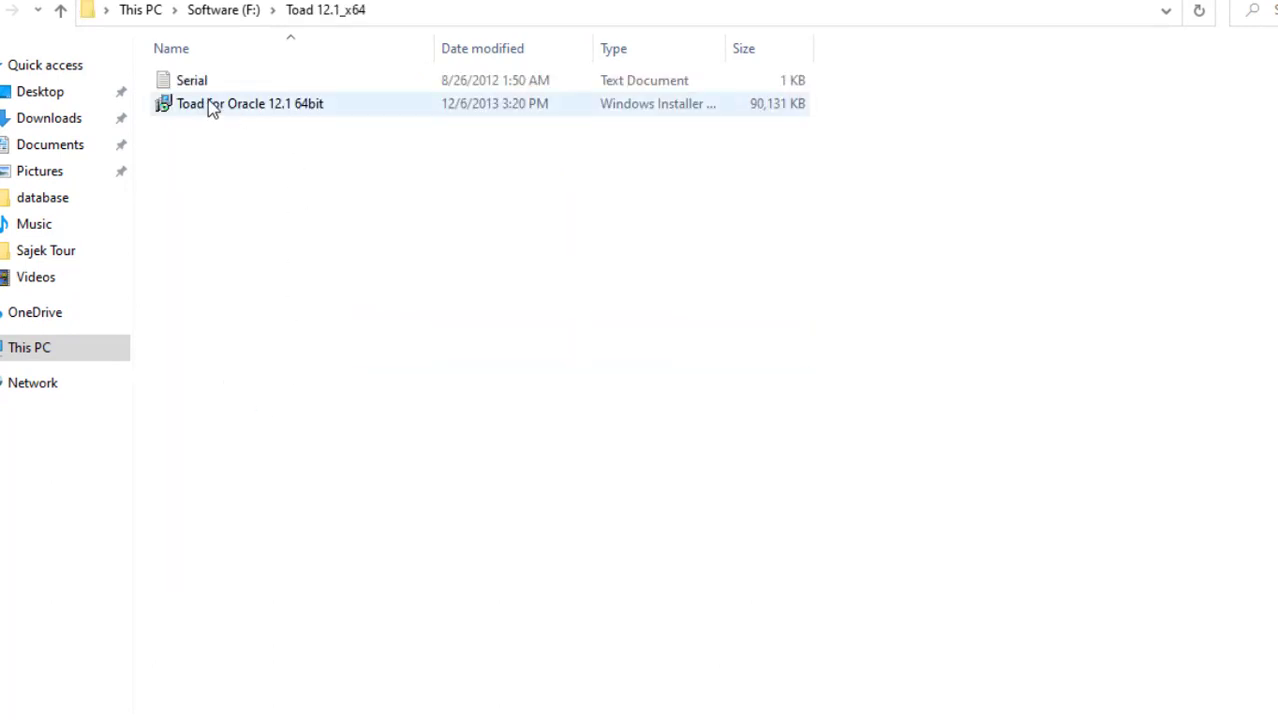
pyautogui.click(209, 104)
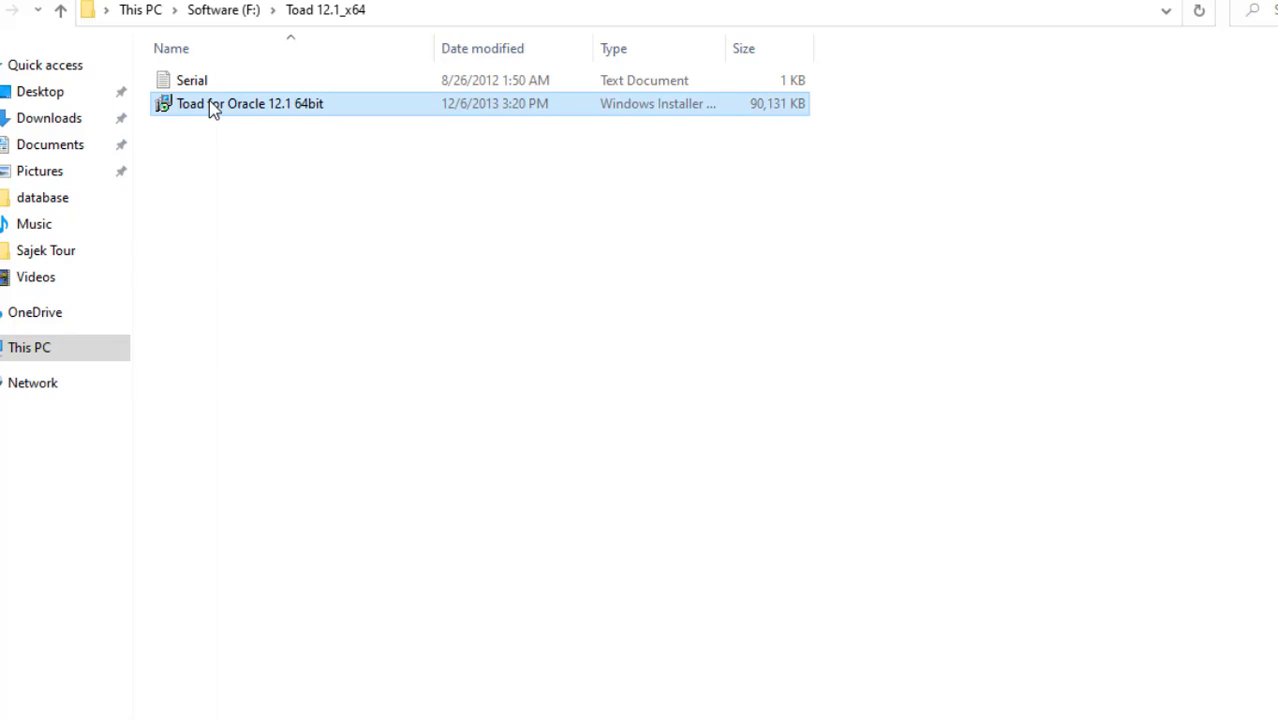
pyautogui.doubleClick(209, 104)
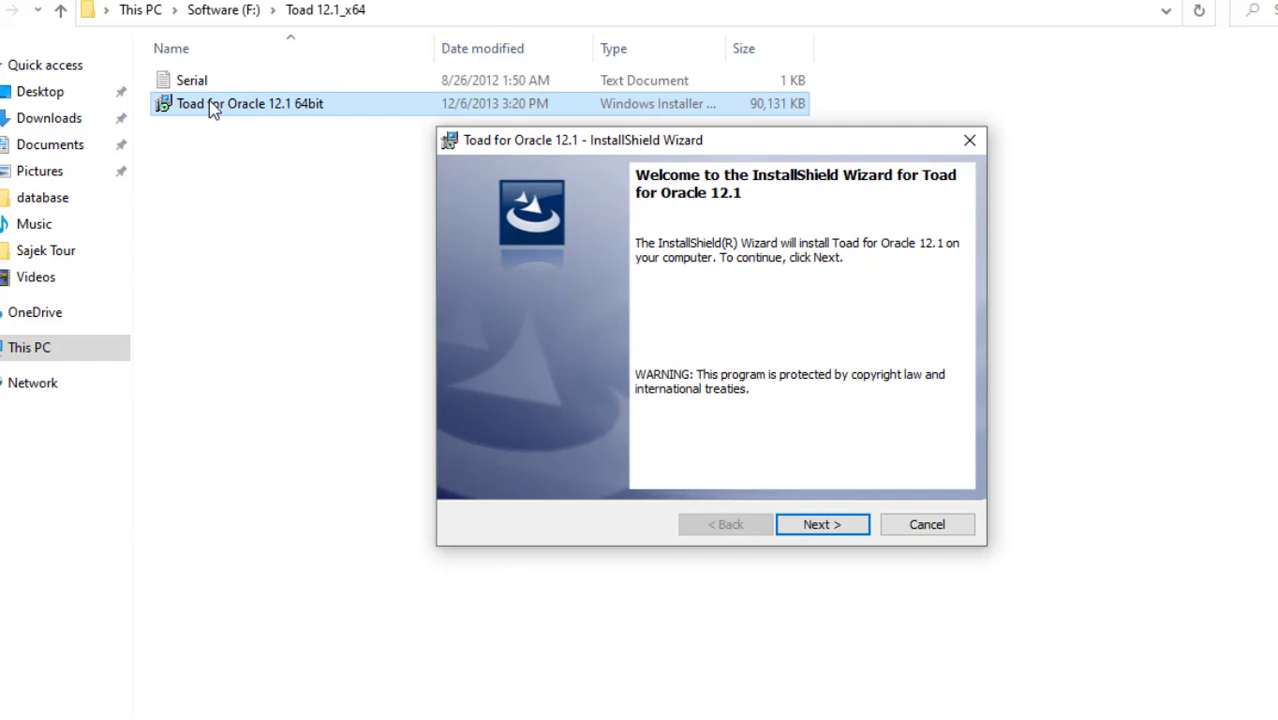
# Accept the license and install Toad for Oracle 12.1 into the default Quest Software folder, then finish
pyautogui.click(838, 541)
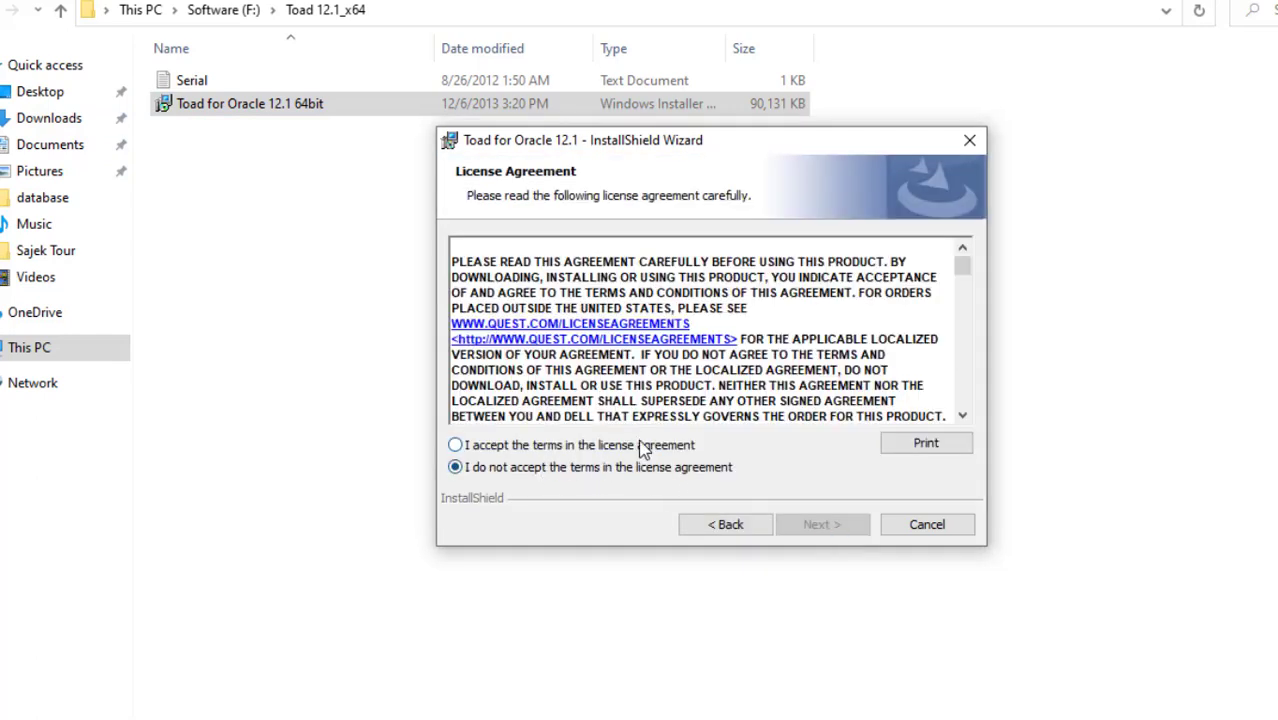
pyautogui.click(642, 448)
pyautogui.click(820, 530)
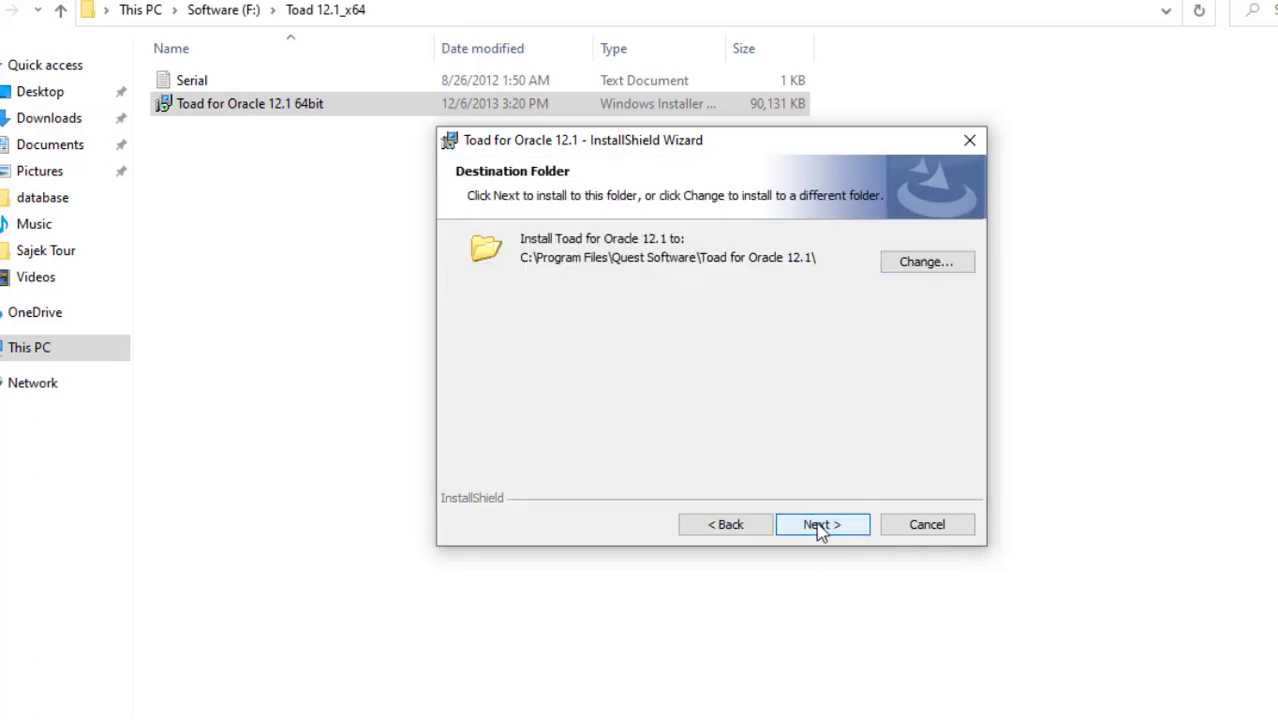
pyautogui.click(822, 530)
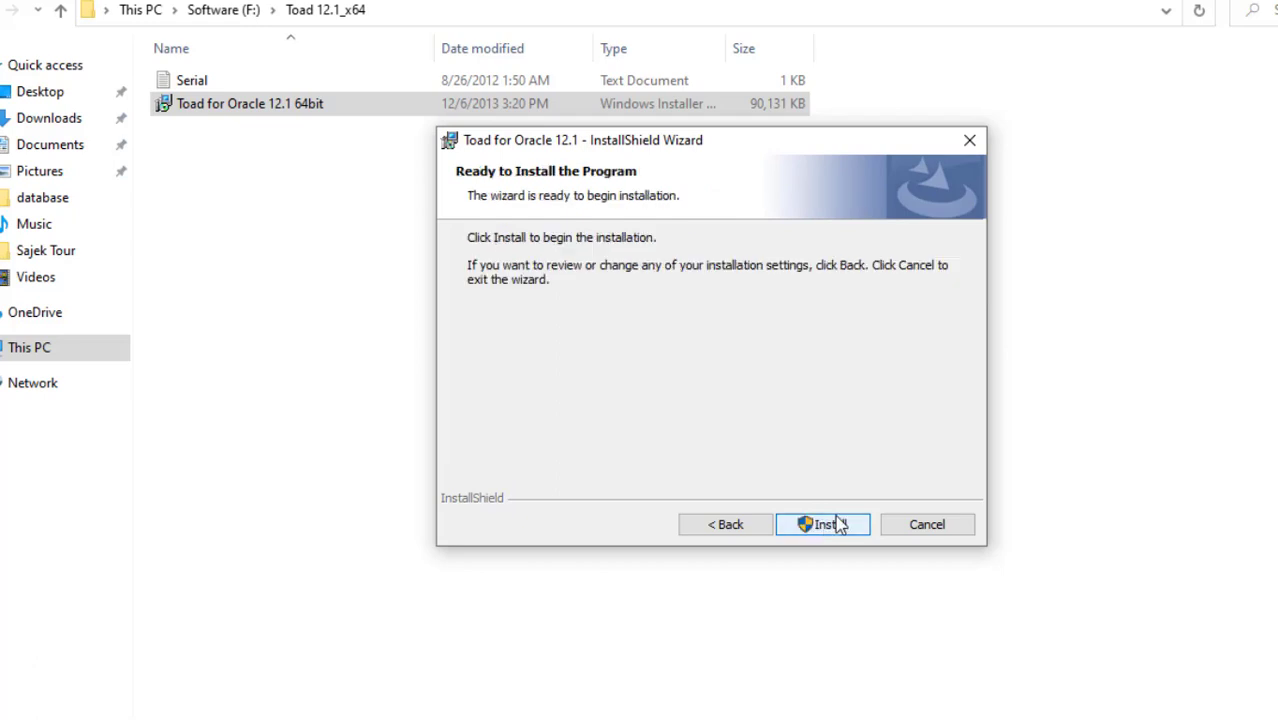
pyautogui.click(838, 523)
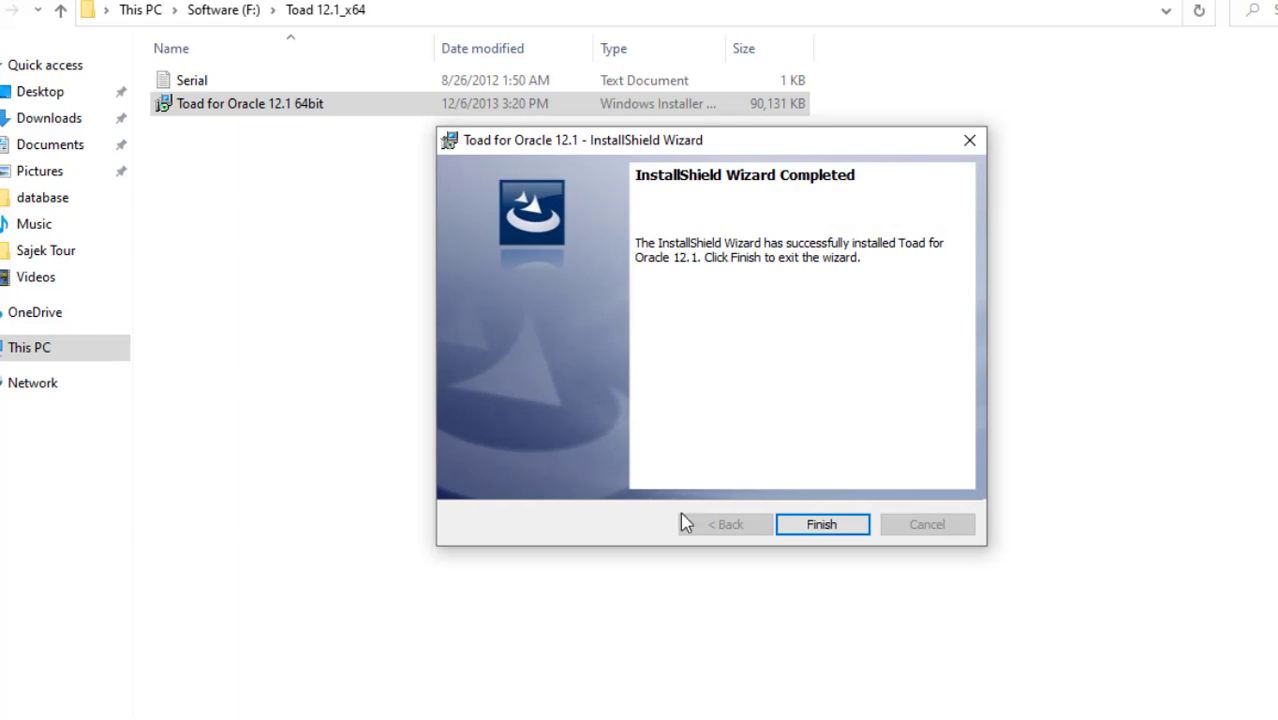
pyautogui.click(832, 527)
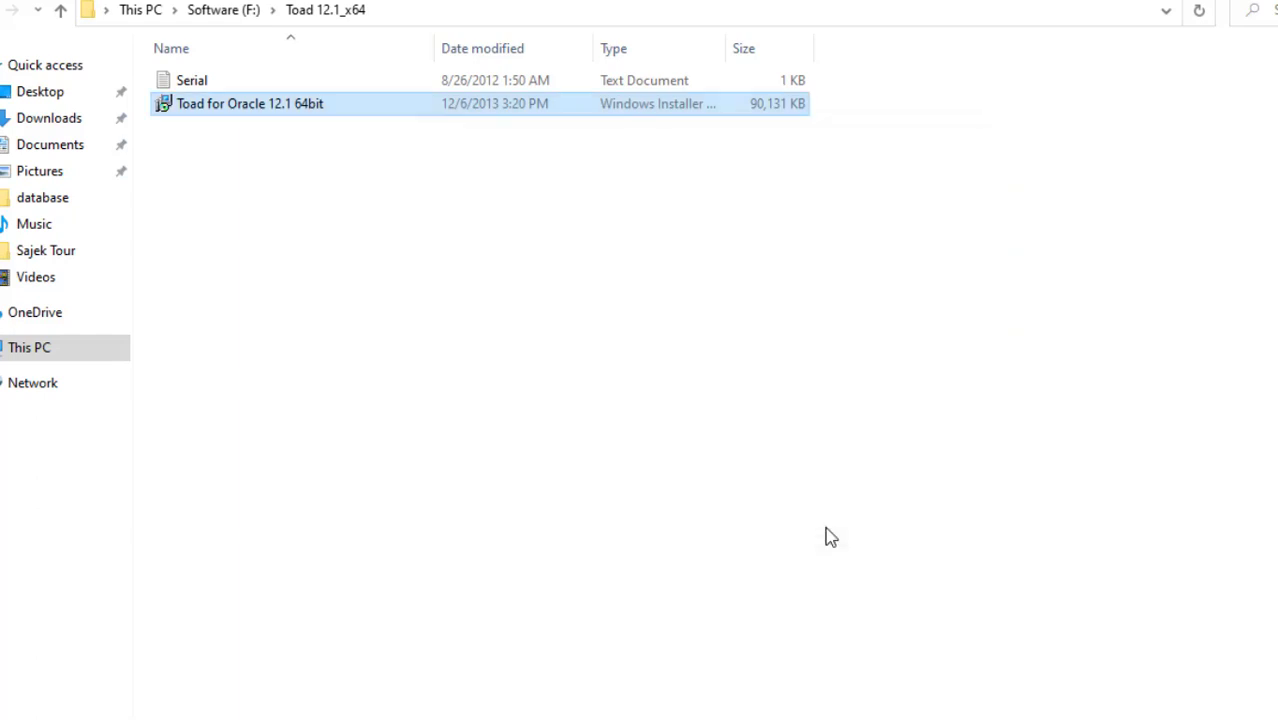
# Open the Serial file in Notepad and copy the license key line
pyautogui.click(301, 82)
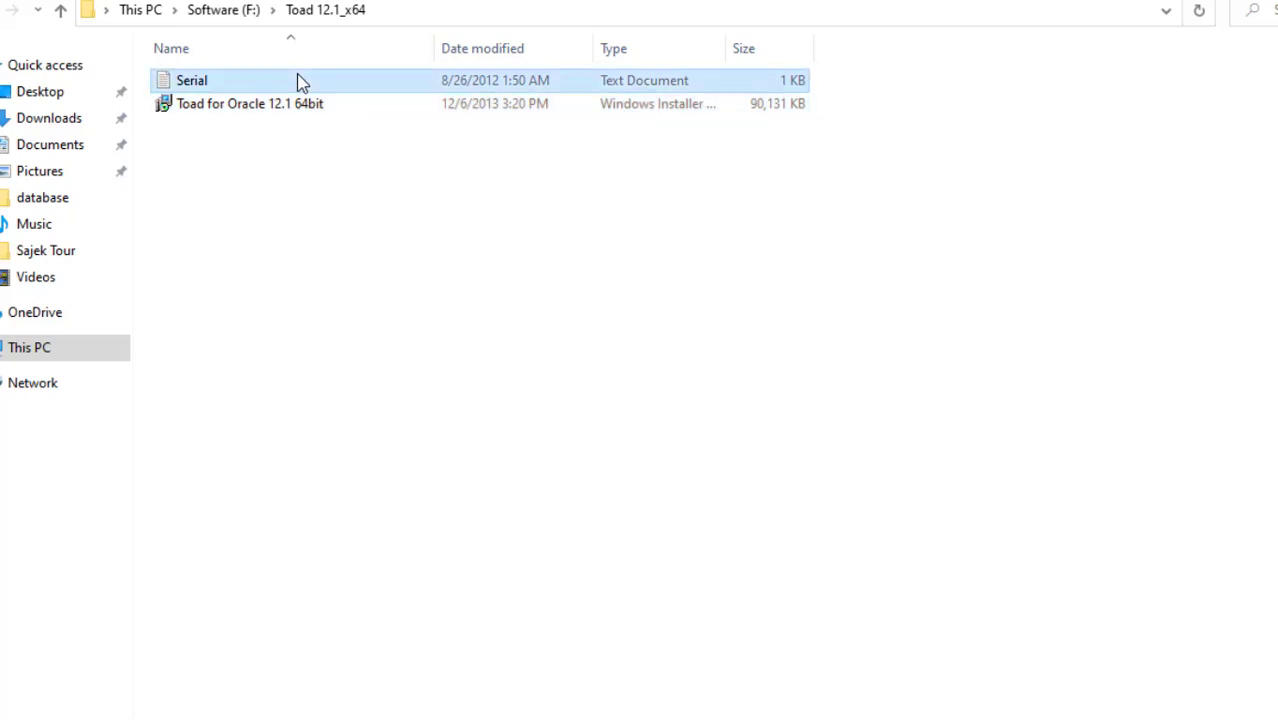
pyautogui.doubleClick(301, 82)
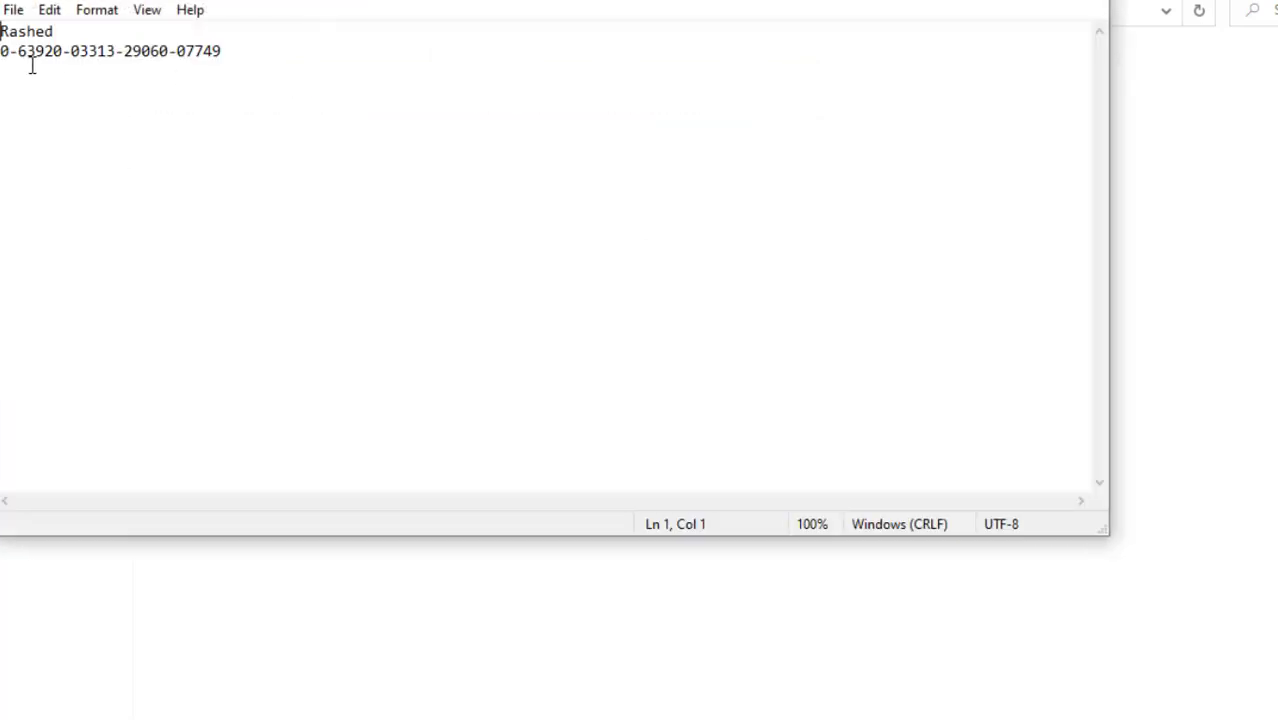
pyautogui.moveTo(3, 50); pyautogui.dragTo(191, 63)
pyautogui.rightClick(191, 63)
pyautogui.click(240, 131)
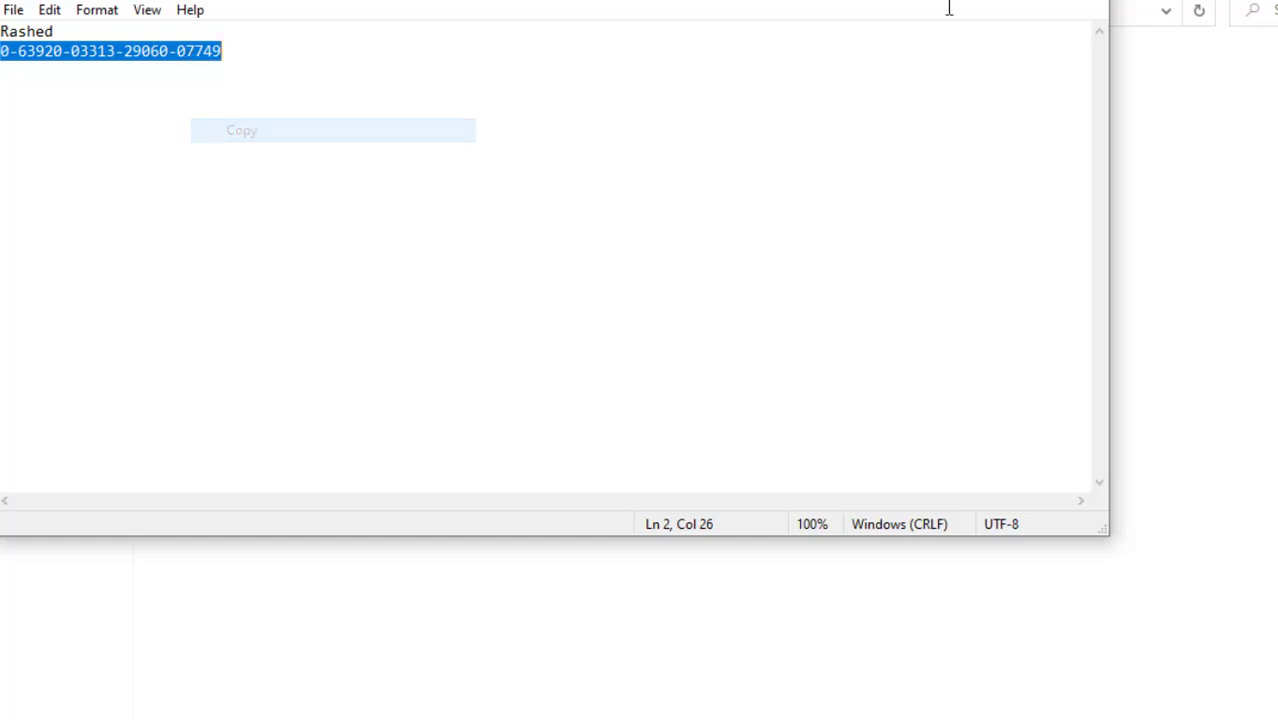
# Close Notepad and the folder, then launch Toad for Oracle 12.1 from the desktop shortcut
pyautogui.hotkey('alt', 'F4')
pyautogui.press('super+d')
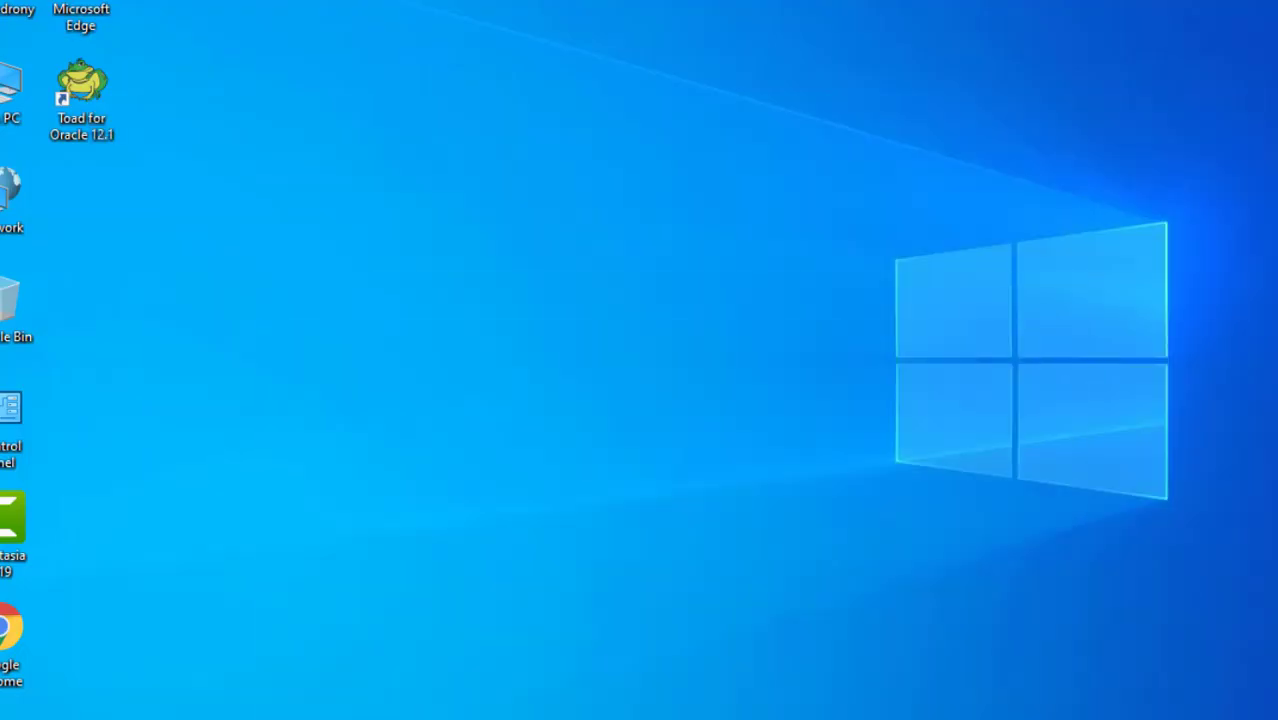
pyautogui.doubleClick(65, 92)
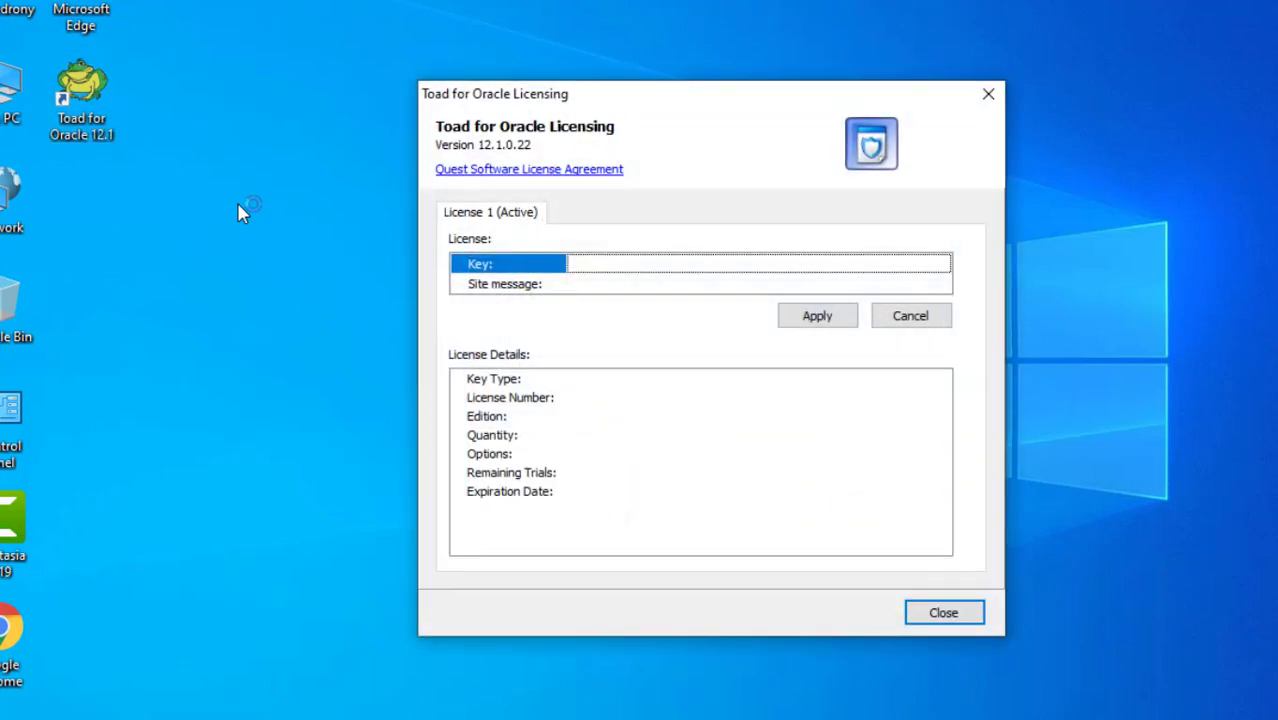
# Paste the license key and a site message, apply the registration, and close the licensing window
pyautogui.click(605, 262)
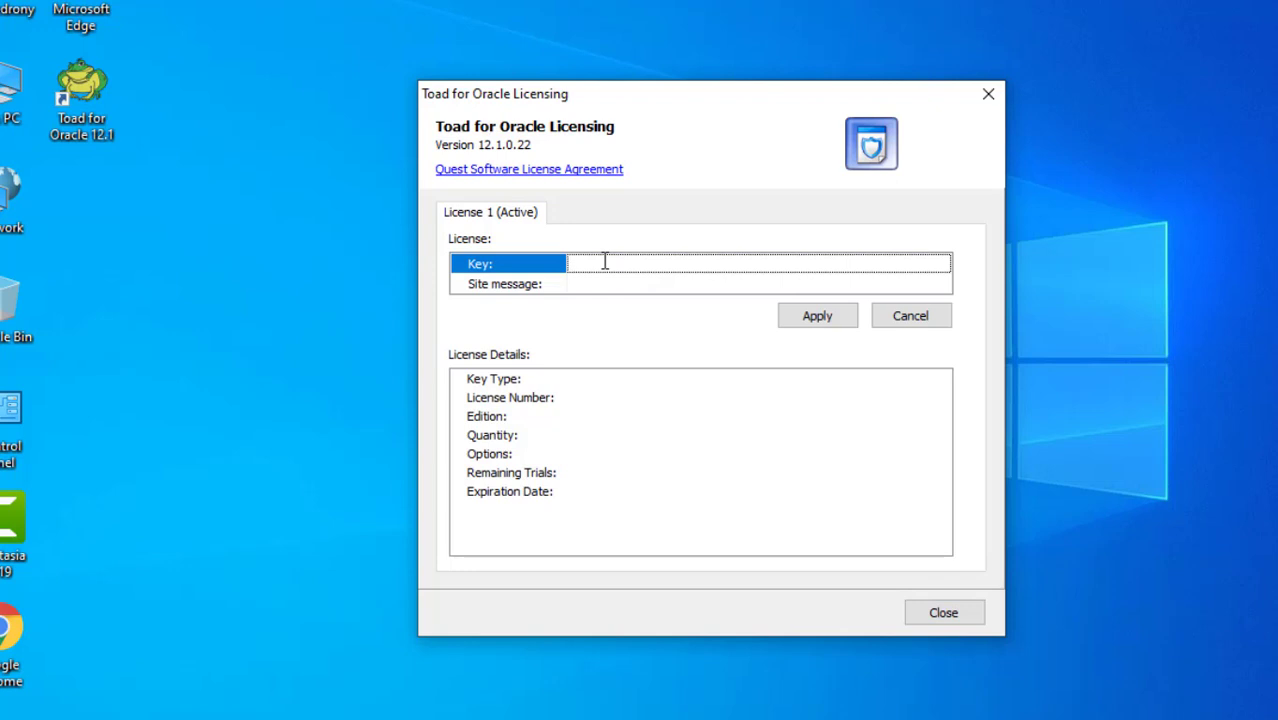
pyautogui.hotkey('ctrl', 'v')
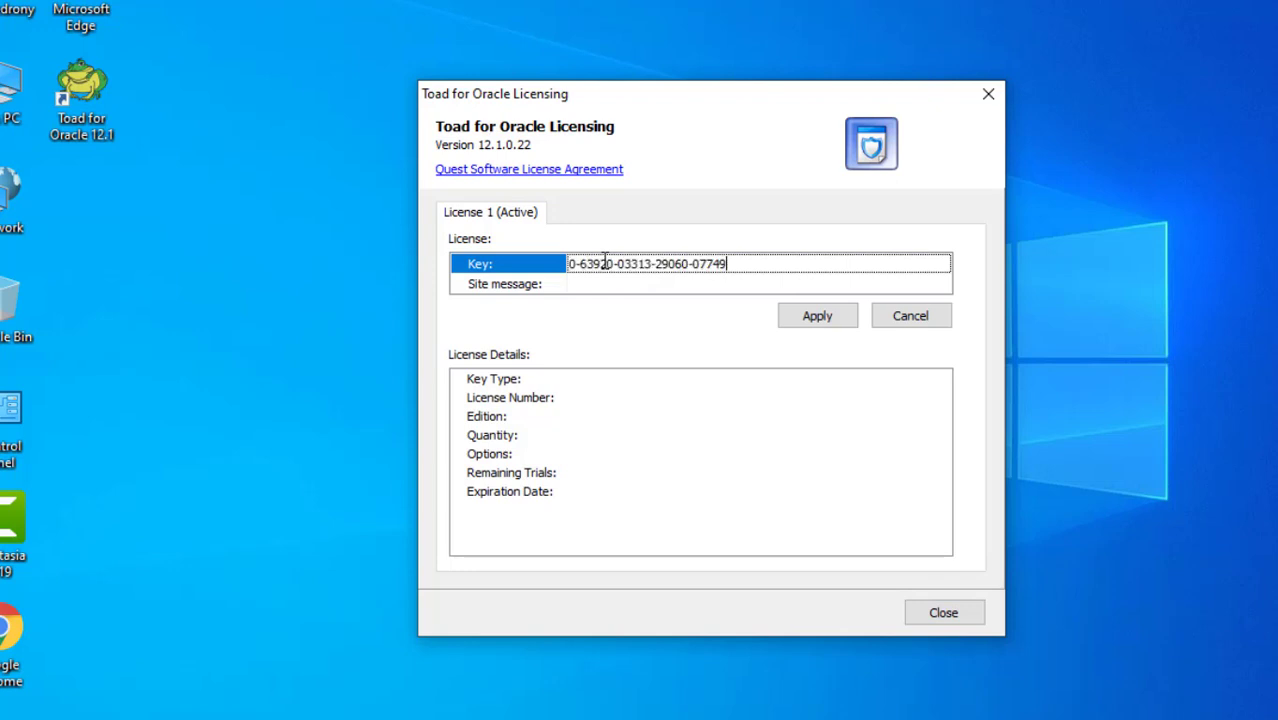
pyautogui.click(601, 284)
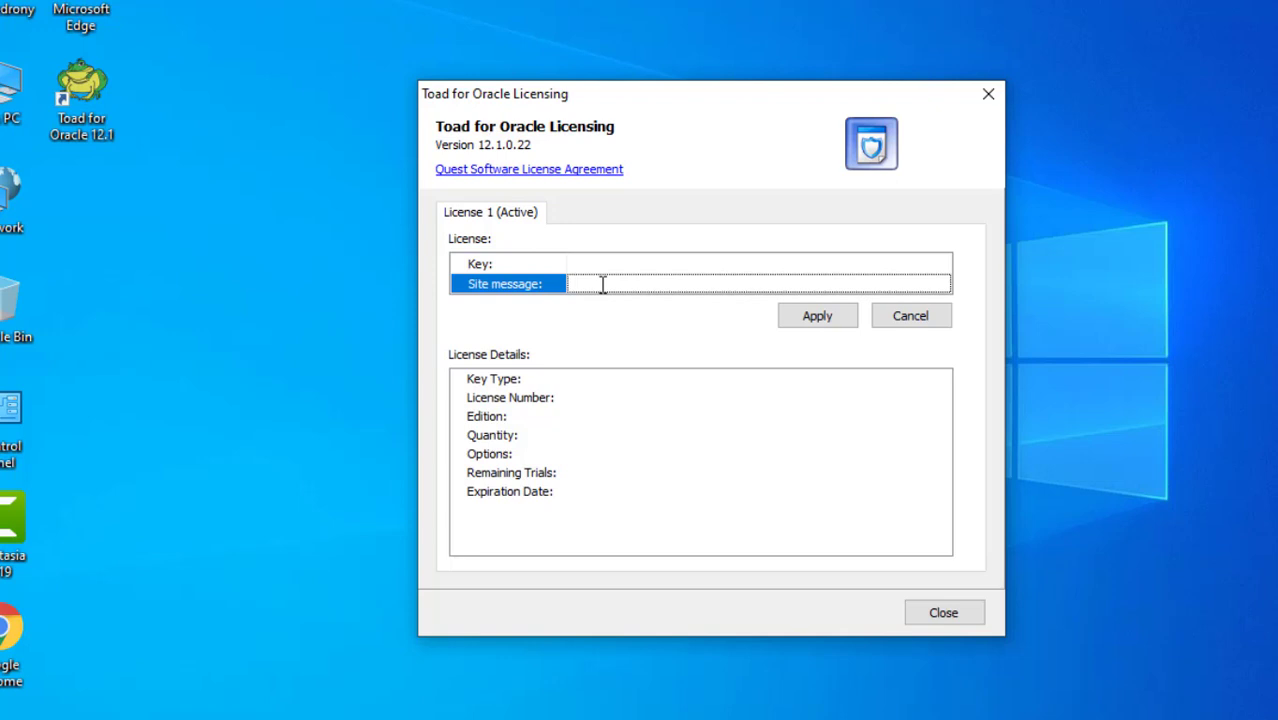
pyautogui.hotkey('ctrl', 'v')
pyautogui.click(818, 316)
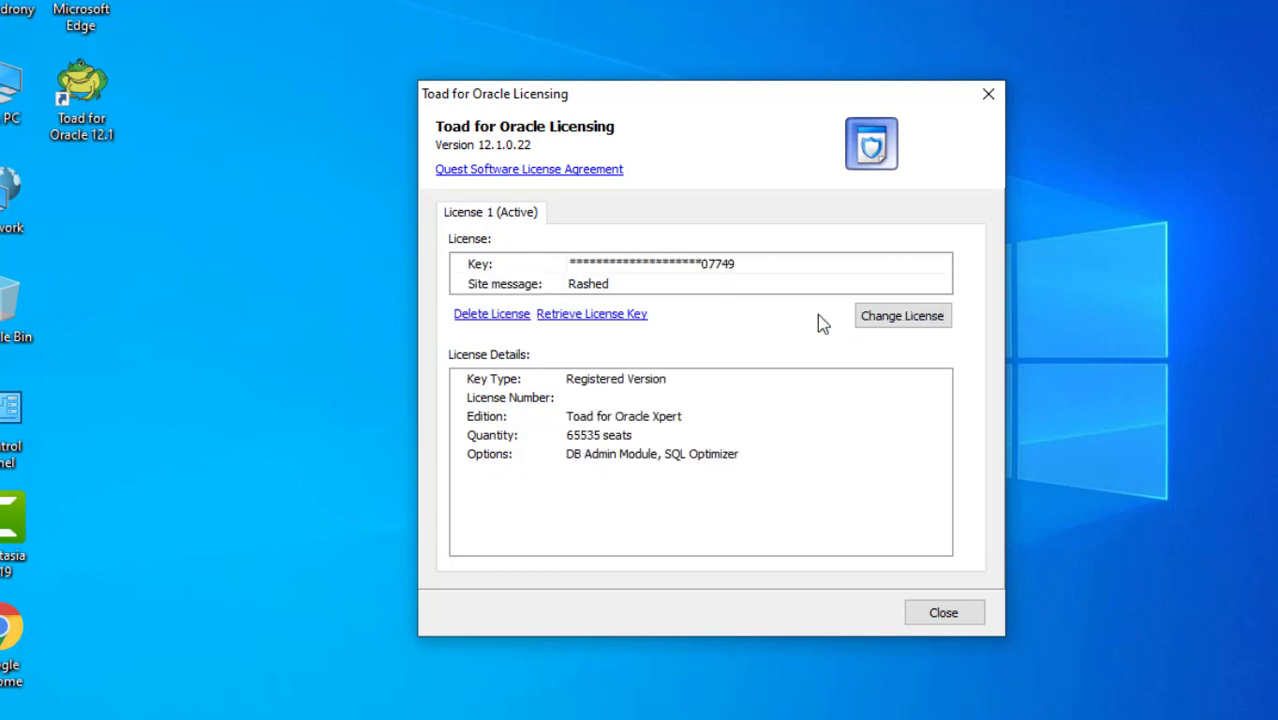
pyautogui.click(944, 614)
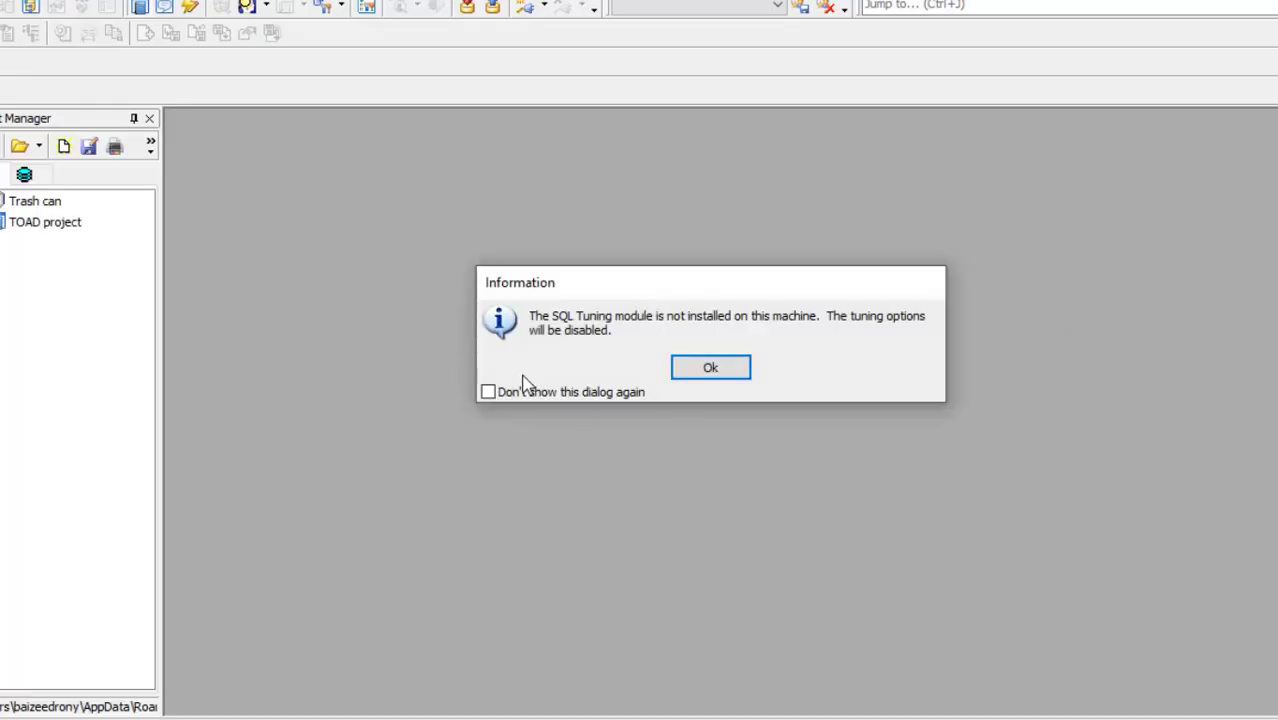
# Permanently dismiss the SQL Tuning notice and enter 'sys as sysdba' as the login user
pyautogui.click(524, 393)
pyautogui.click(706, 375)
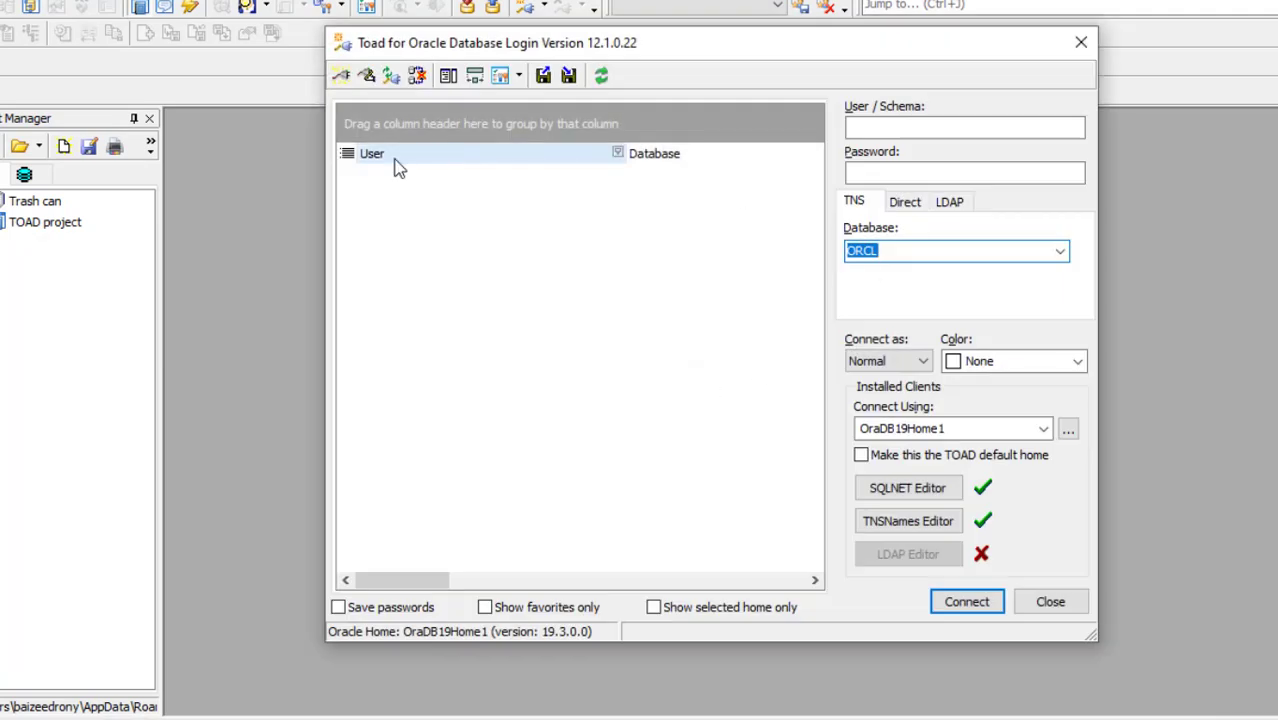
pyautogui.click(894, 128)
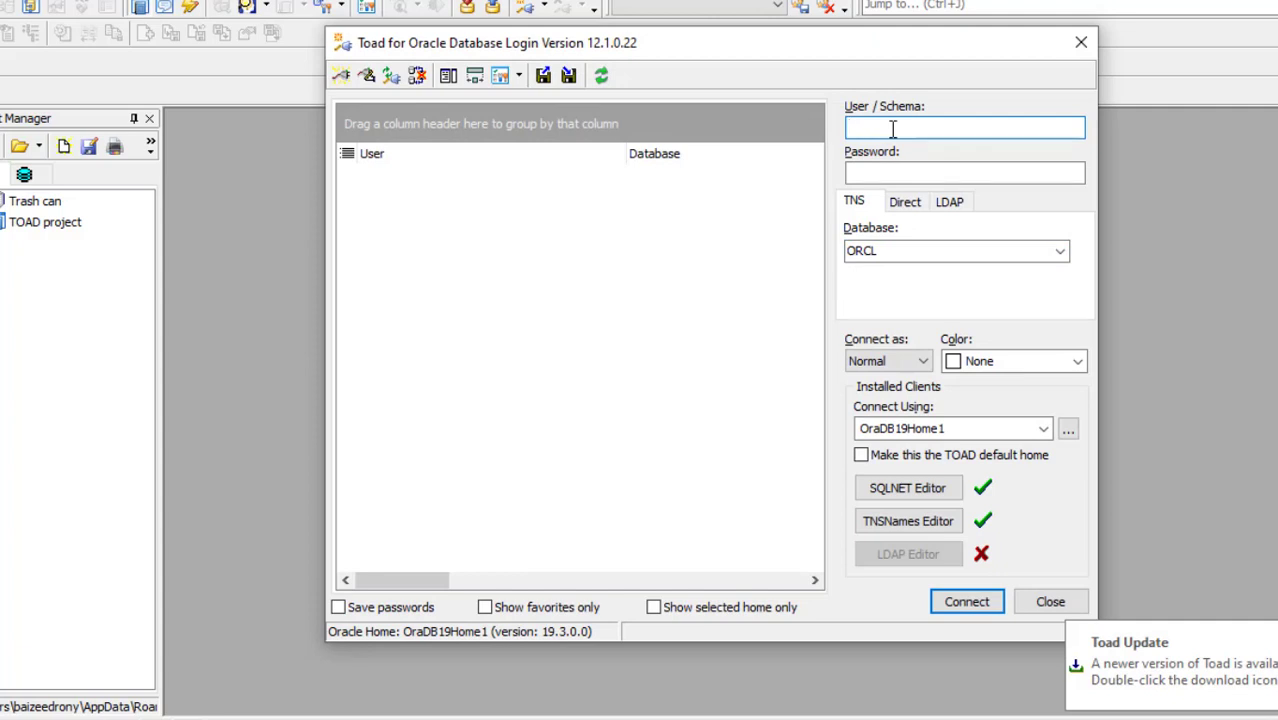
pyautogui.write('sys as')
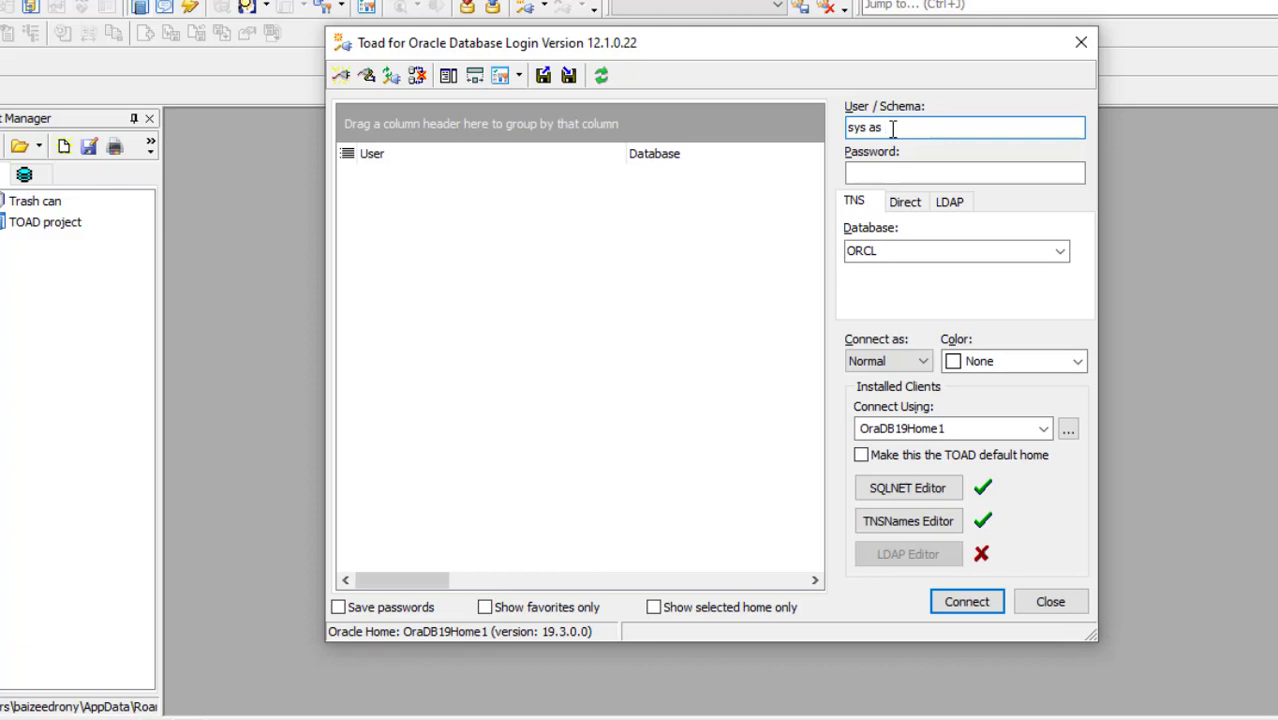
pyautogui.write(' sysdba')
# Enter the account password, set Connect as to SYSDBA, and connect to ORCL
pyautogui.click(901, 175)
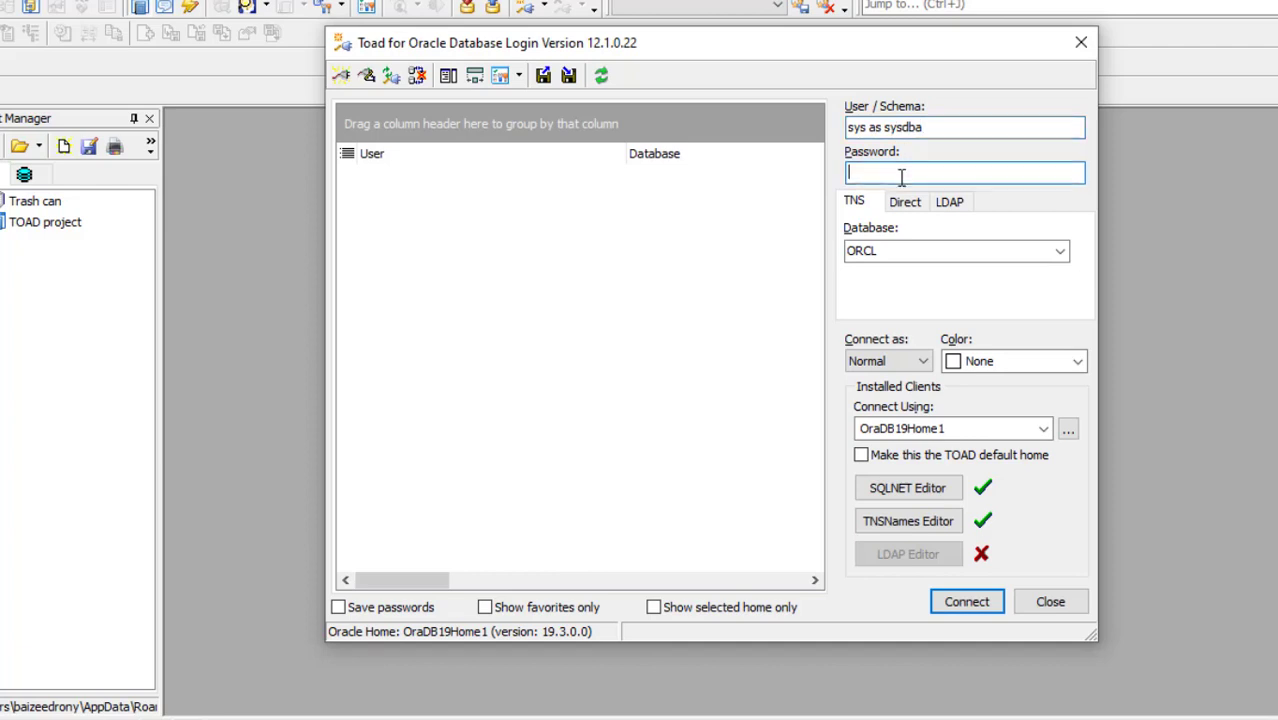
pyautogui.write('sys')
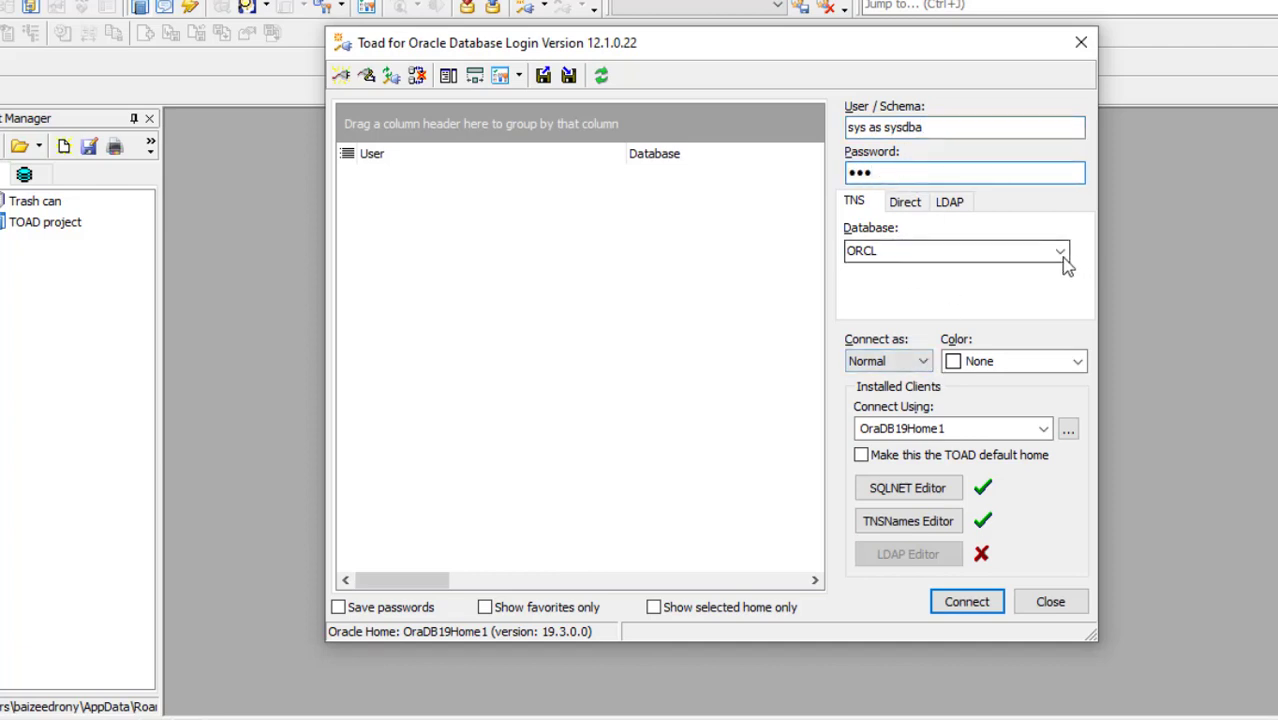
pyautogui.click(918, 362)
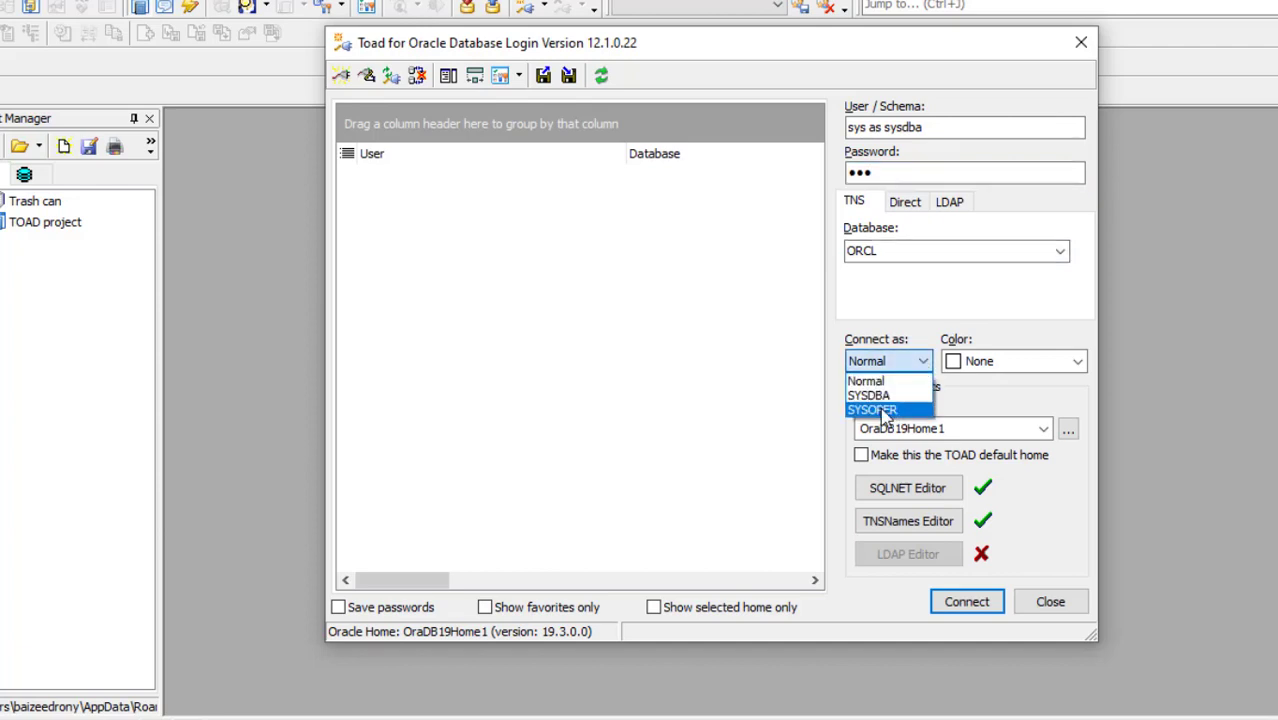
pyautogui.click(876, 397)
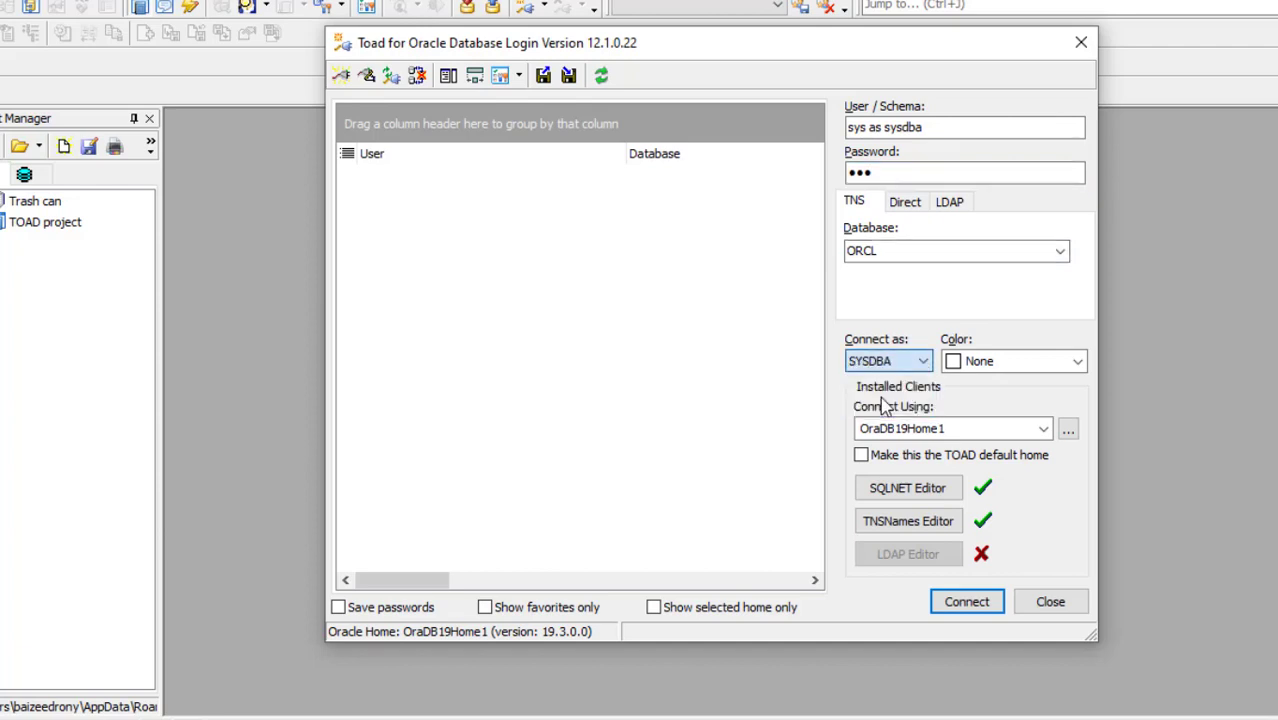
pyautogui.click(955, 604)
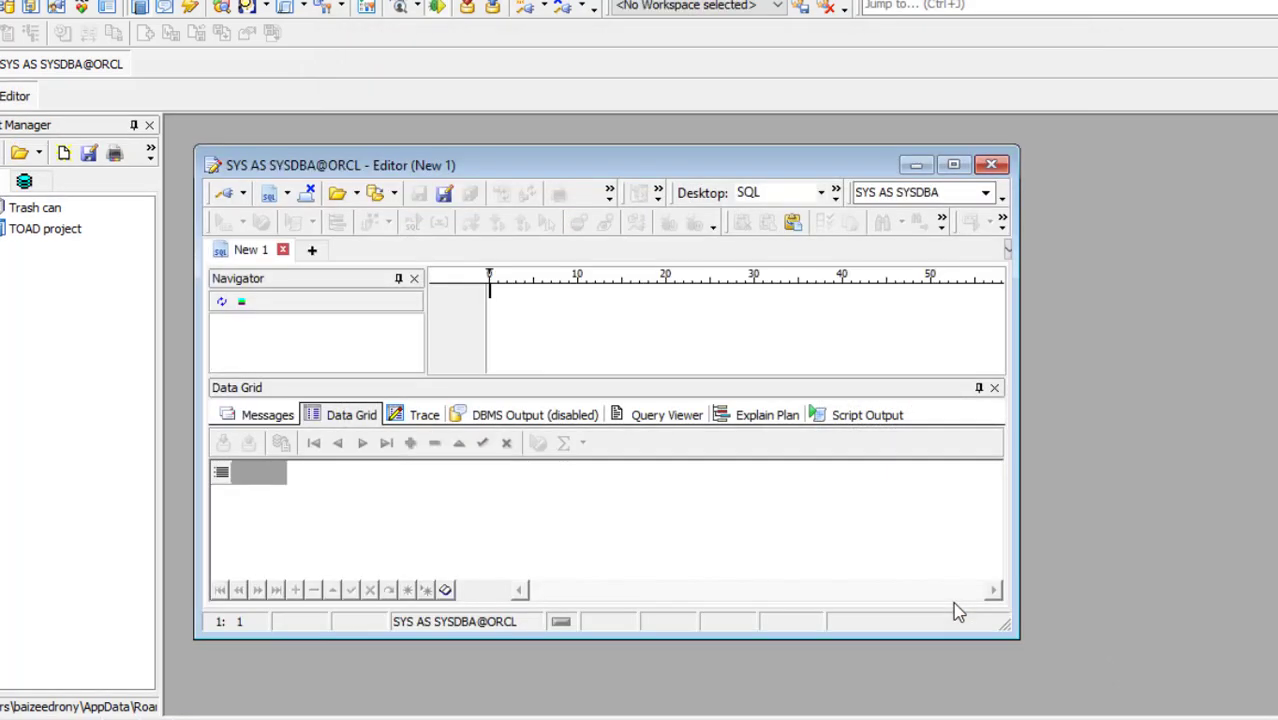
# Maximize the editor without the Navigator, run 'select *from tab', and right-click the COL$ result row
pyautogui.click(953, 165)
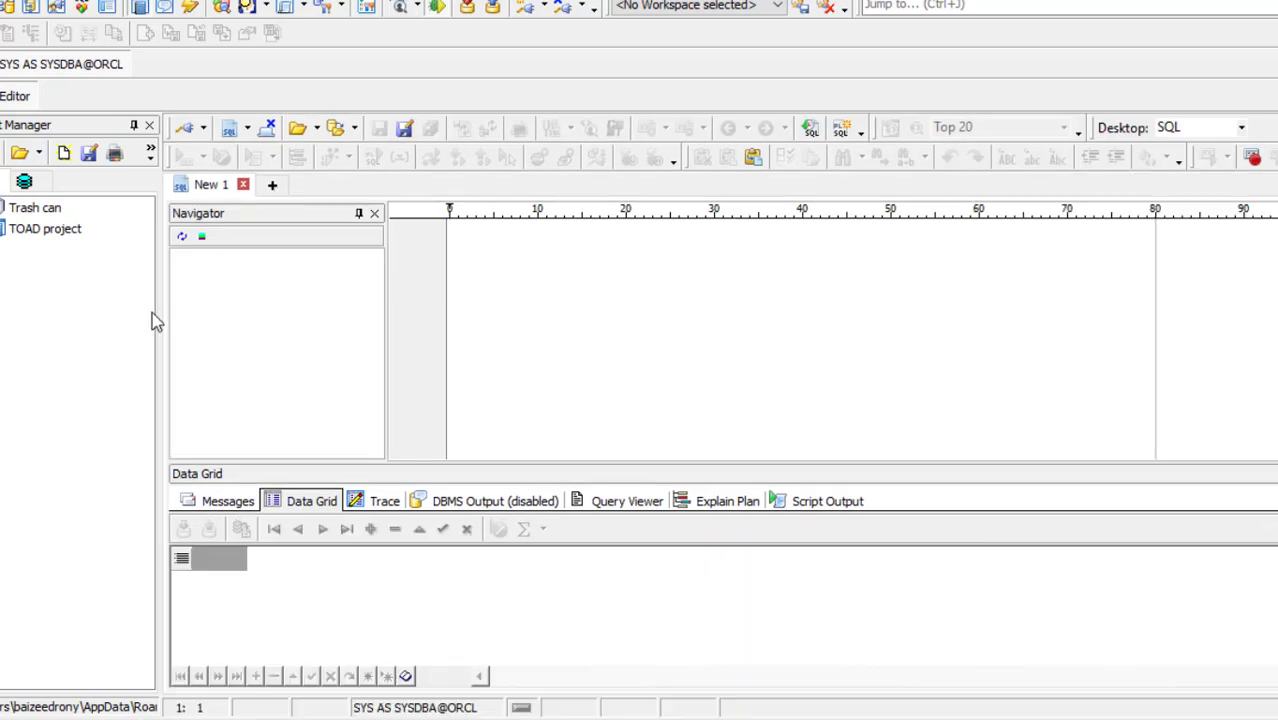
pyautogui.click(374, 213)
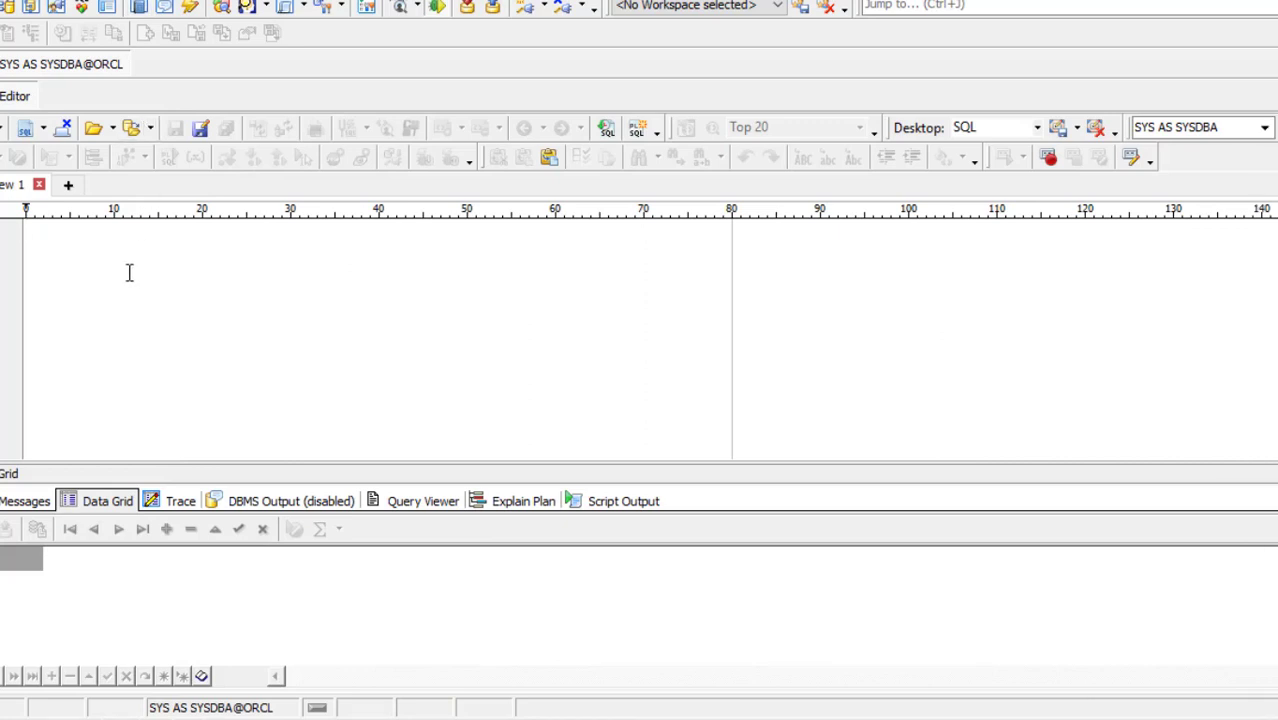
pyautogui.write('select')
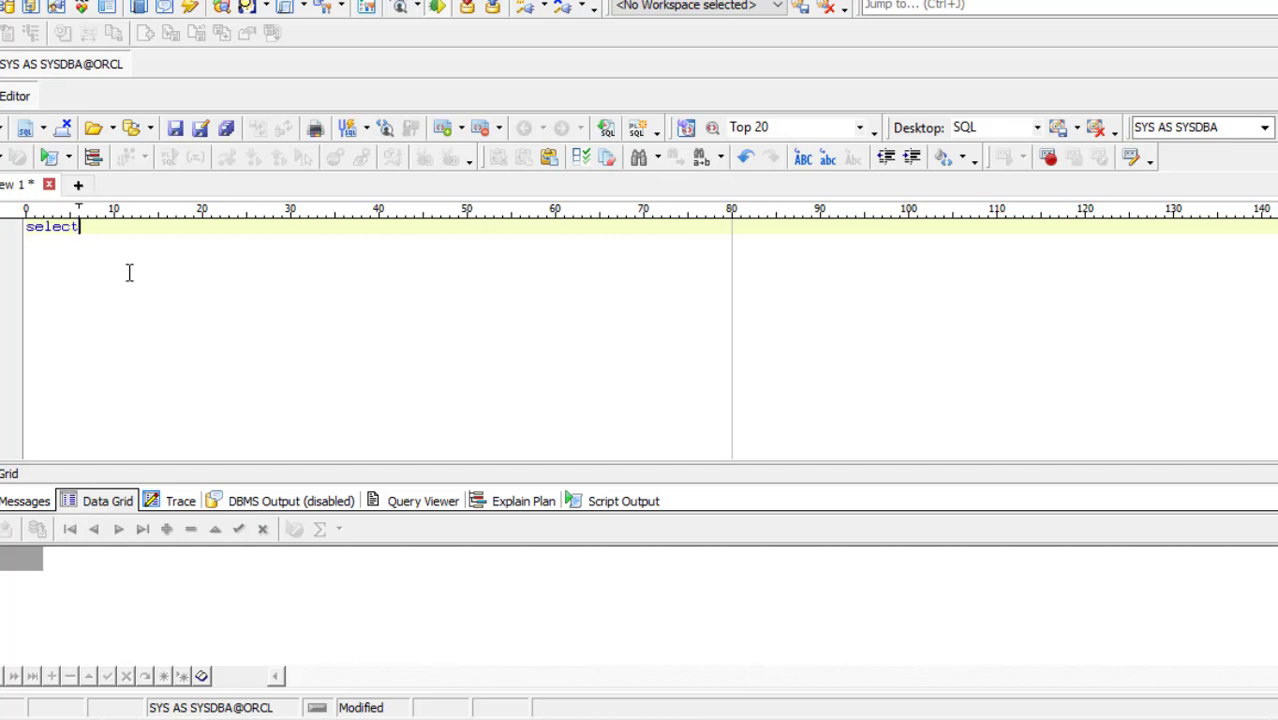
pyautogui.write(' *fro')
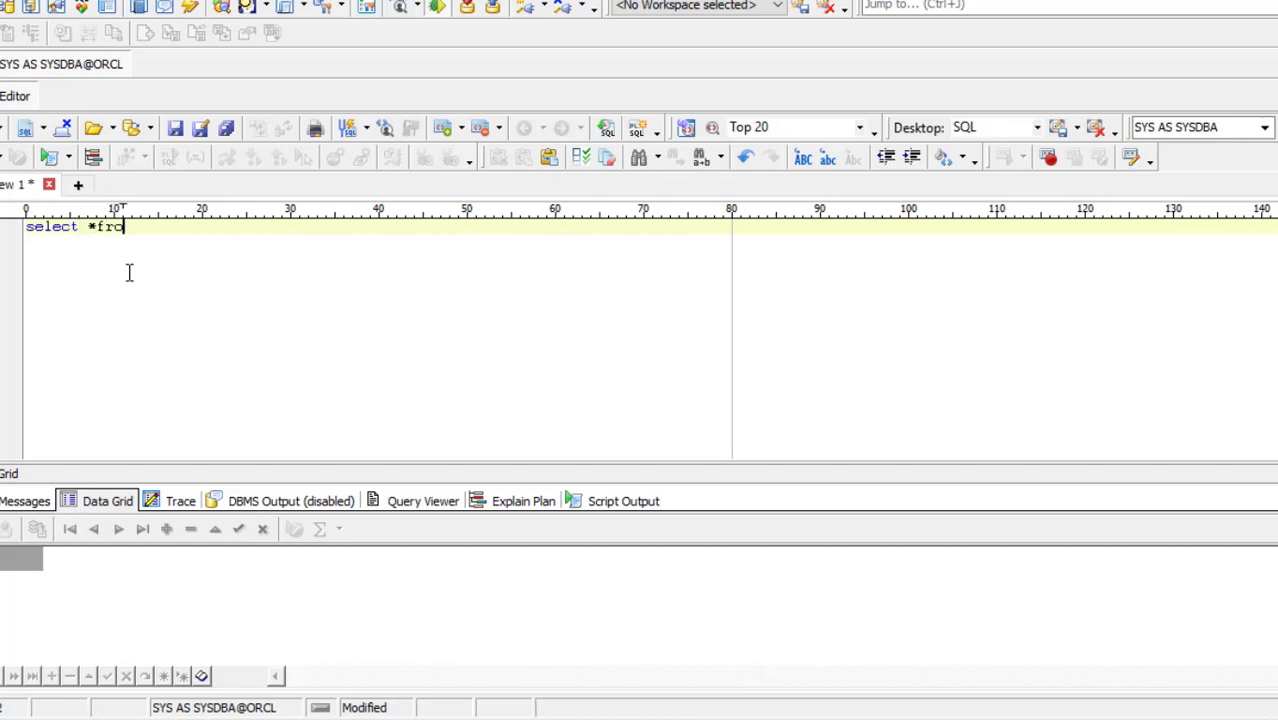
pyautogui.write('m tab')
pyautogui.press('F9')
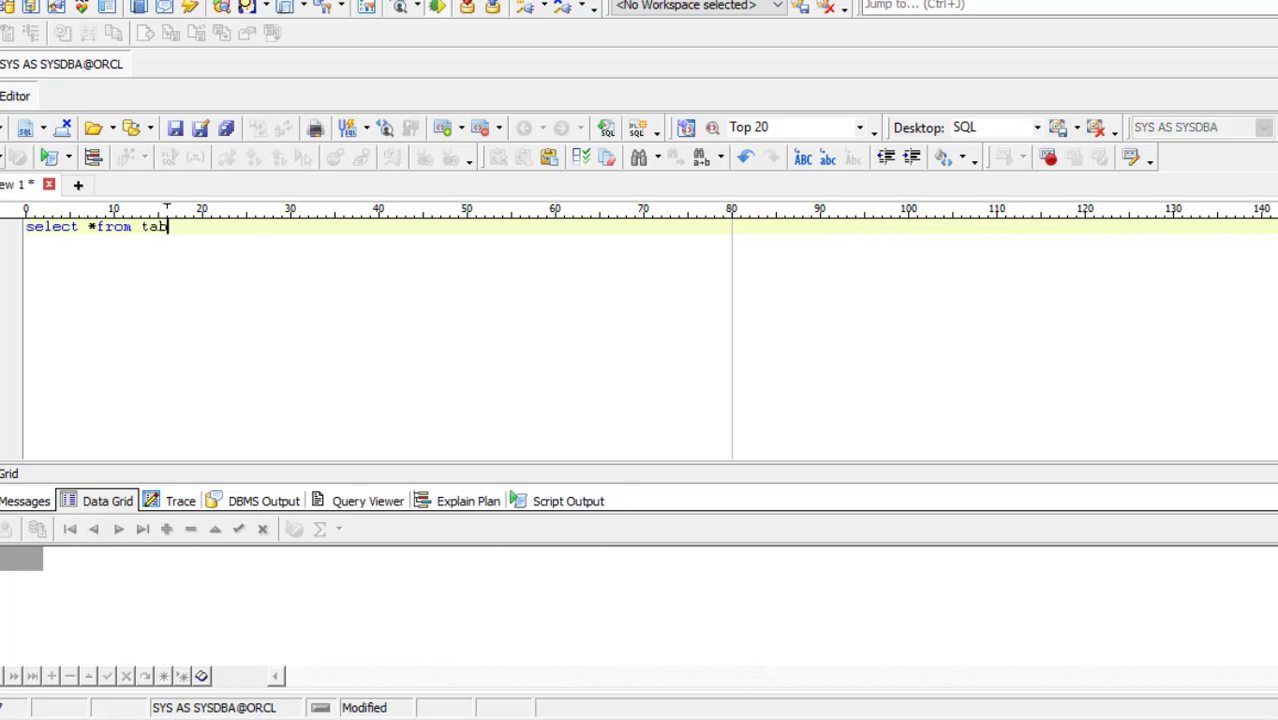
pyautogui.click(126, 607)
pyautogui.rightClick(128, 614)
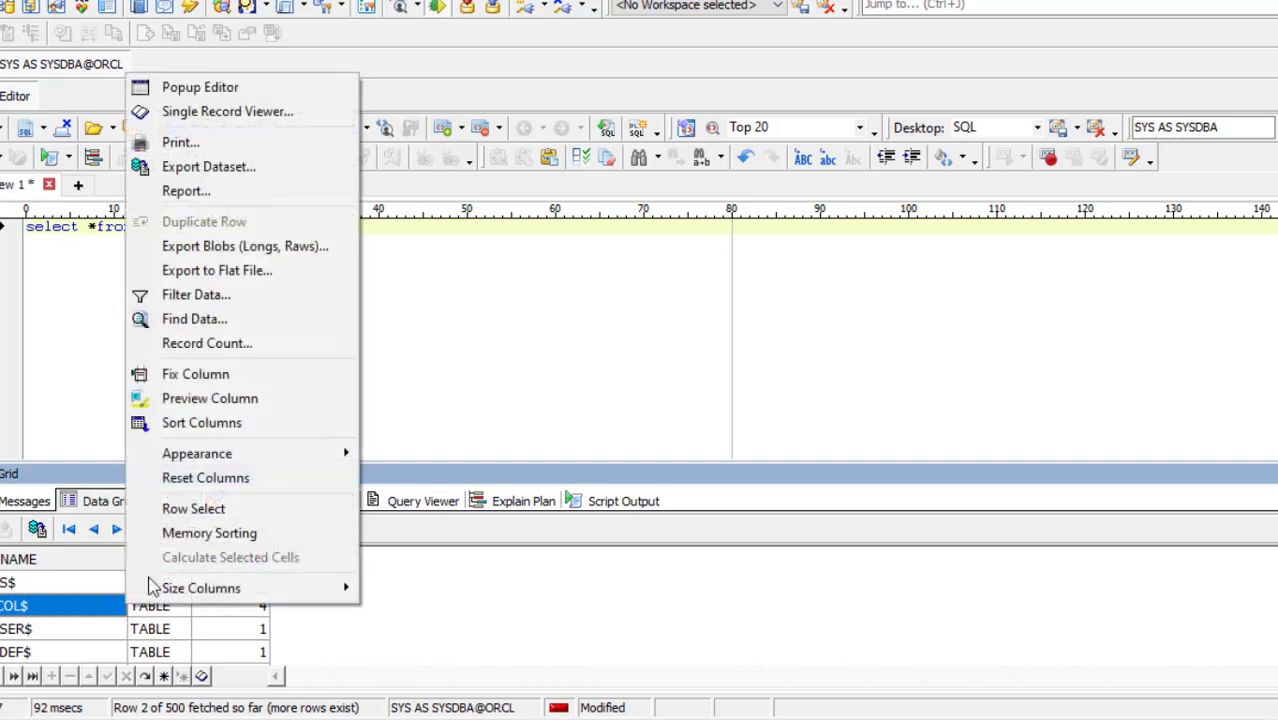